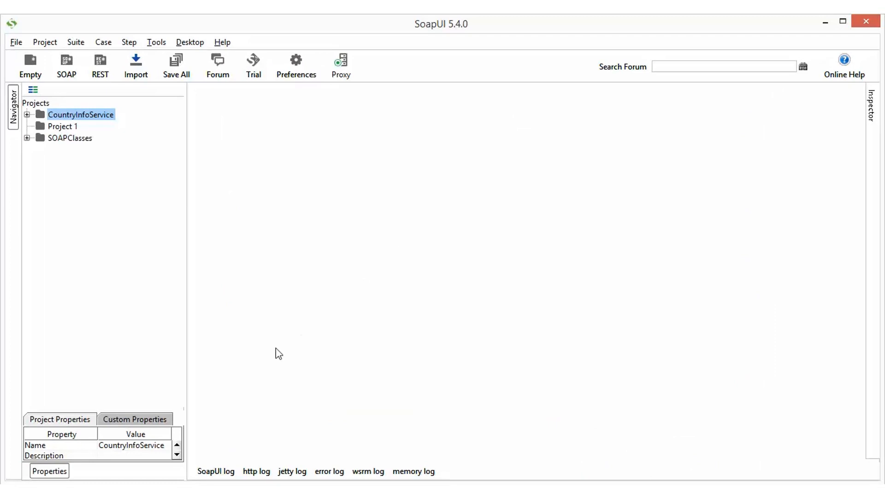
# Step: Check the endpoint URL noted in Notepad and switch to the REST Countries page in the browser
pyautogui.click(541, 491)
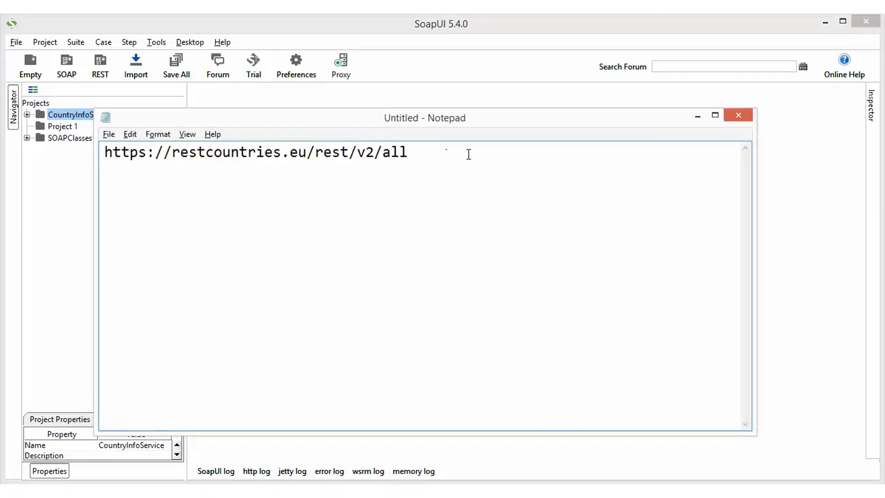
pyautogui.hotkey('ctrl', 'a')
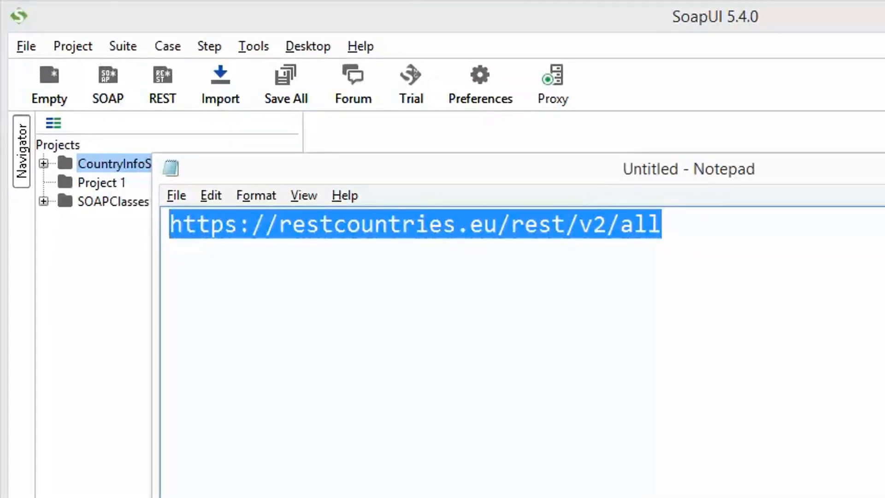
pyautogui.hotkey('alt', 'Tab')
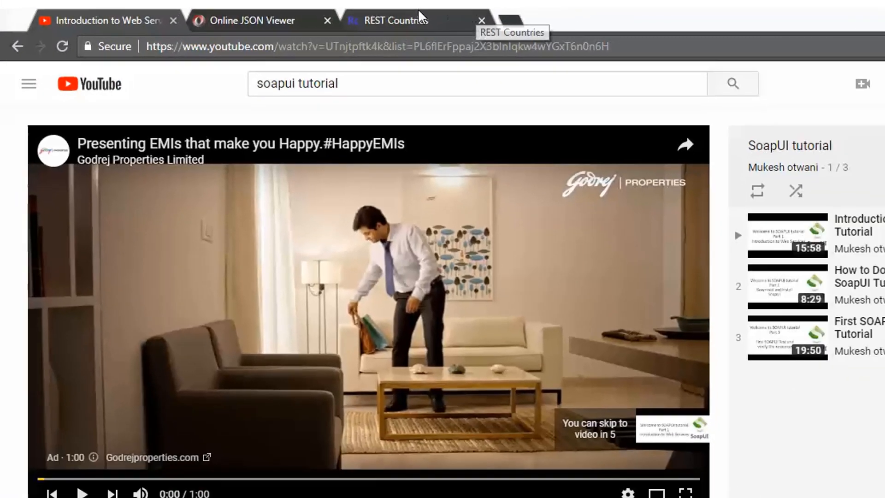
pyautogui.click(551, 15)
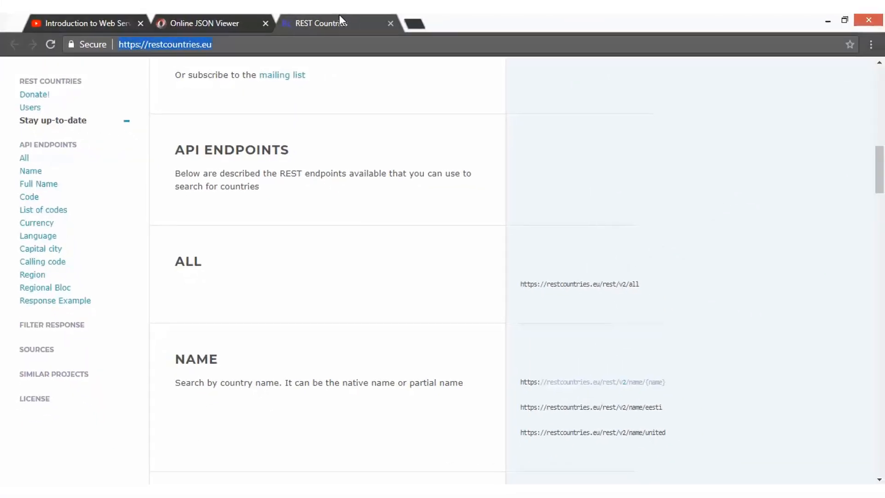
# Step: Review the API endpoints documented on the REST Countries page, from All through Region, along with their example URLs
pyautogui.click(274, 138)
pyautogui.scroll(10, 275, 138)
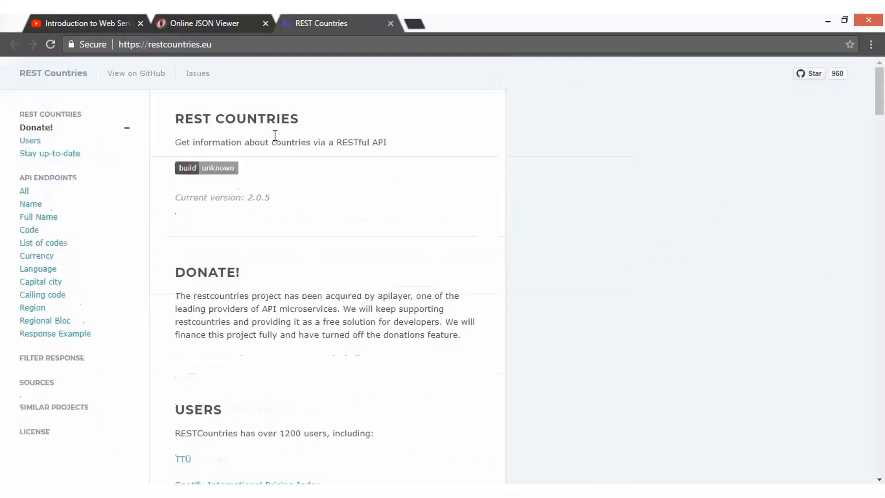
pyautogui.scroll(-13, 276, 147)
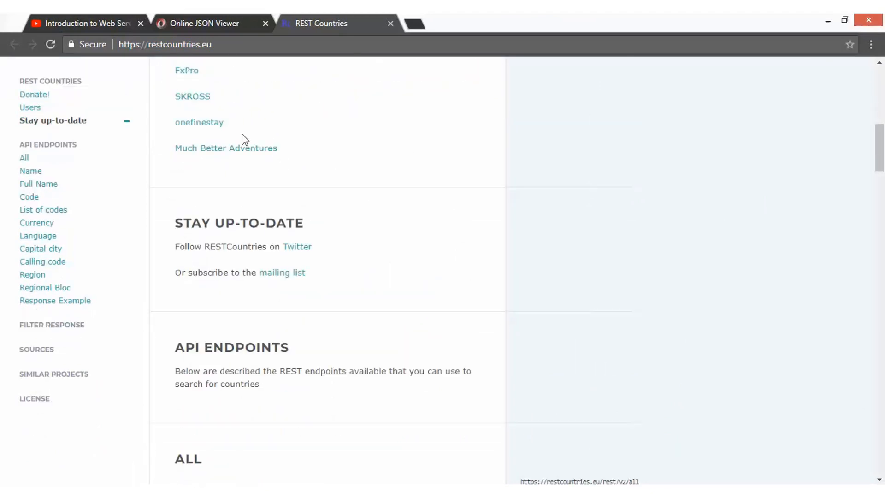
pyautogui.scroll(-5, 260, 138)
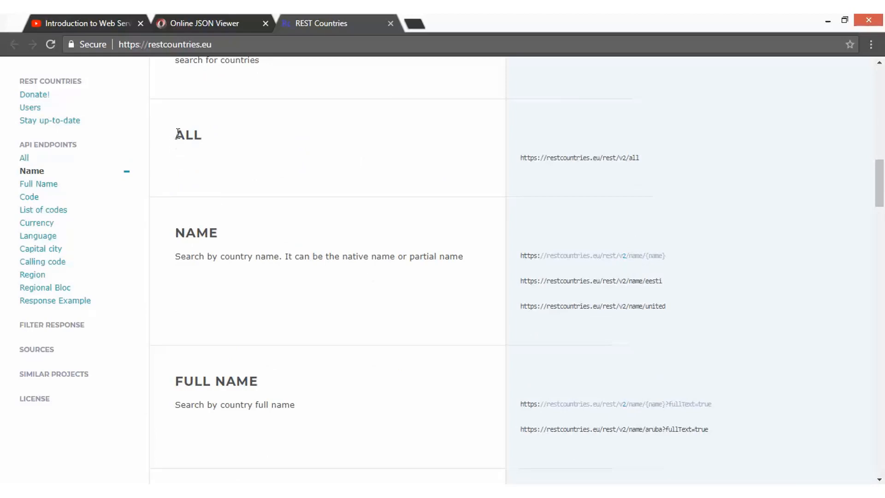
pyautogui.moveTo(177, 133); pyautogui.dragTo(216, 144)
pyautogui.click(216, 144)
pyautogui.moveTo(674, 165); pyautogui.dragTo(519, 166)
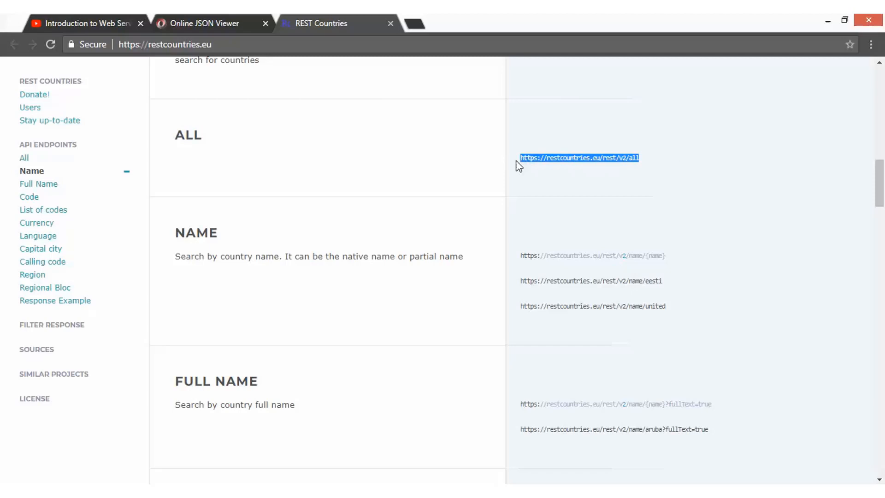
pyautogui.scroll(-1, 429, 226)
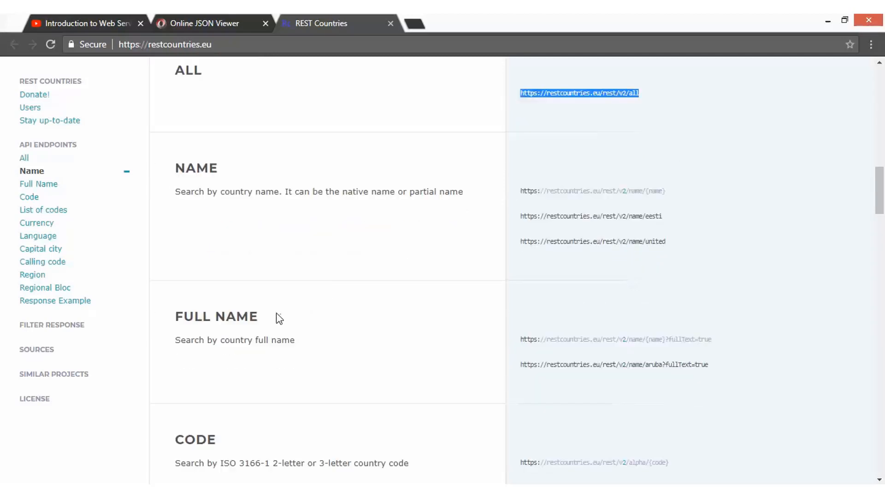
pyautogui.scroll(-4, 258, 322)
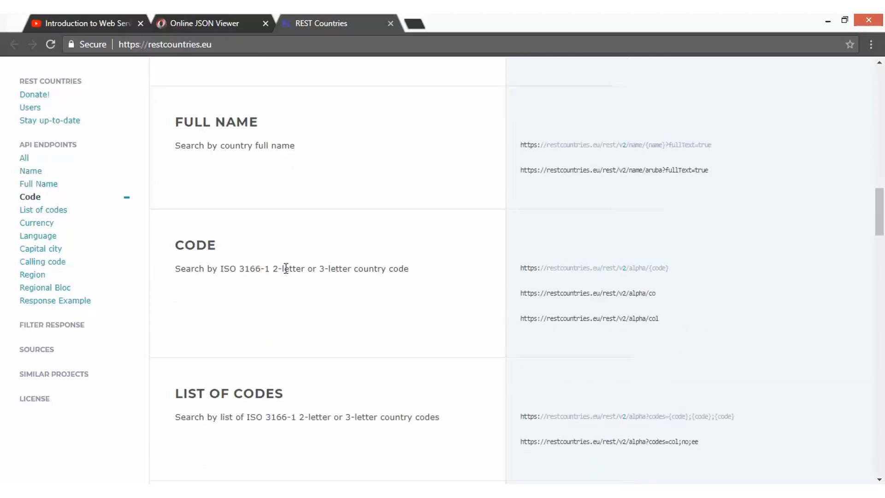
pyautogui.scroll(-4, 212, 261)
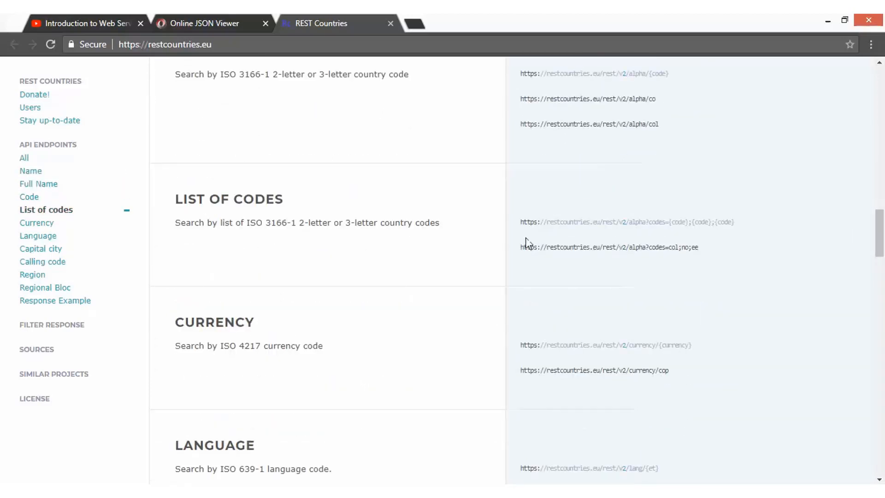
pyautogui.scroll(-1, 275, 266)
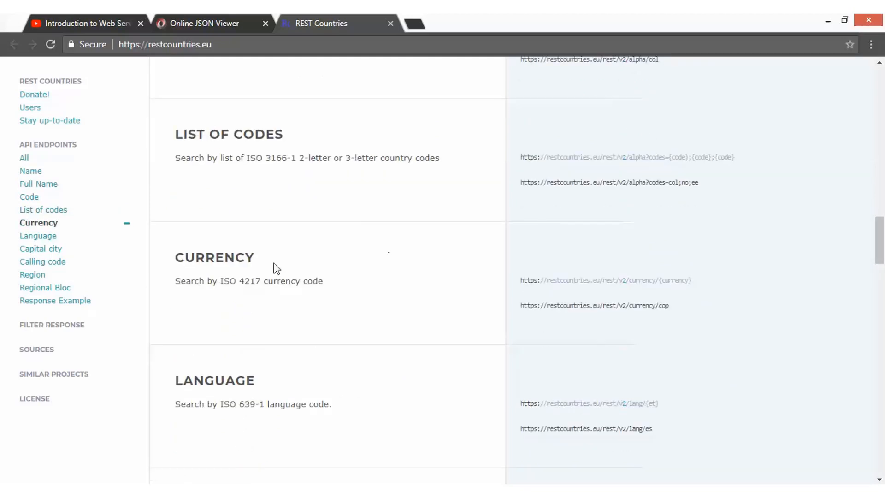
pyautogui.scroll(-3, 275, 267)
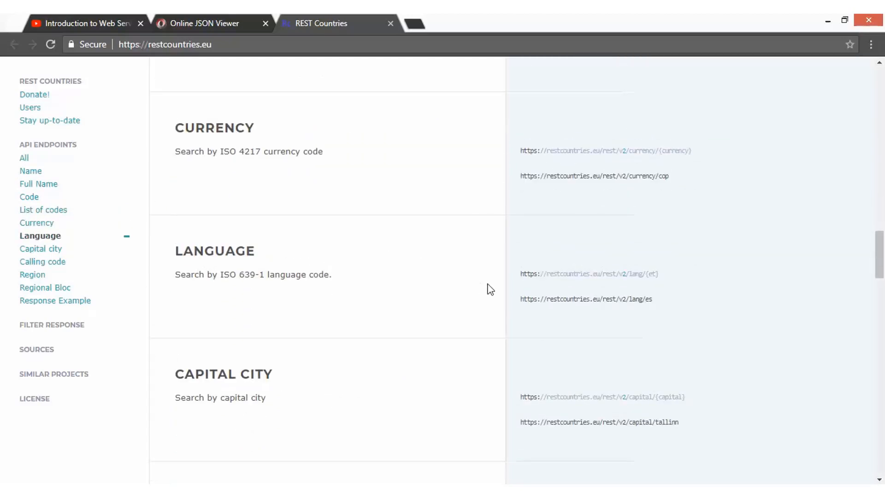
pyautogui.scroll(-4, 486, 288)
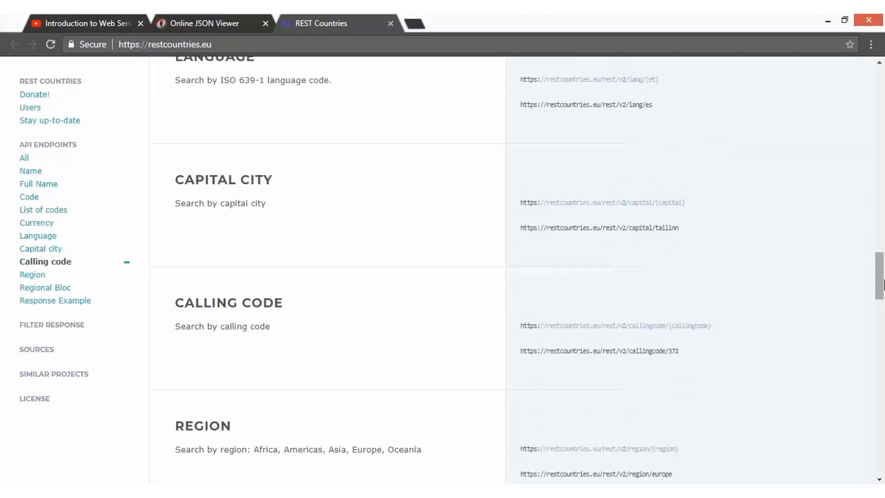
pyautogui.moveTo(878, 278); pyautogui.dragTo(875, 188)
pyautogui.click(670, 191)
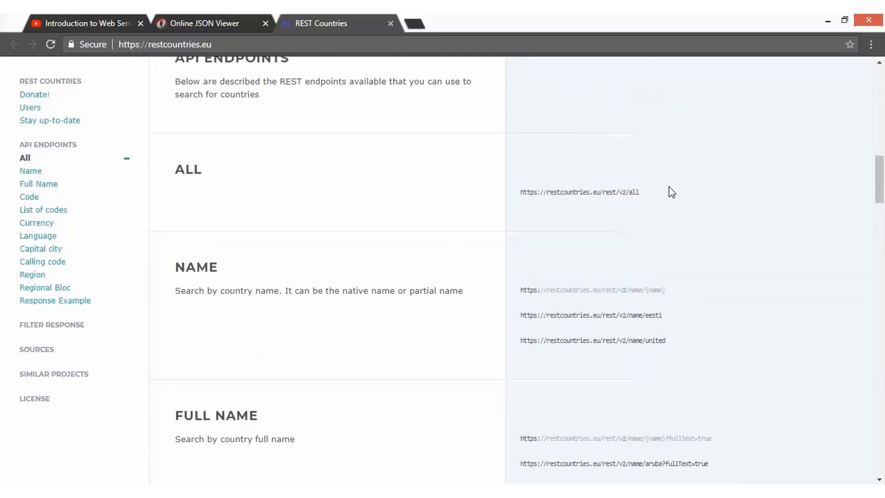
pyautogui.moveTo(598, 200); pyautogui.dragTo(522, 195)
pyautogui.hotkey('ctrl', 'c')
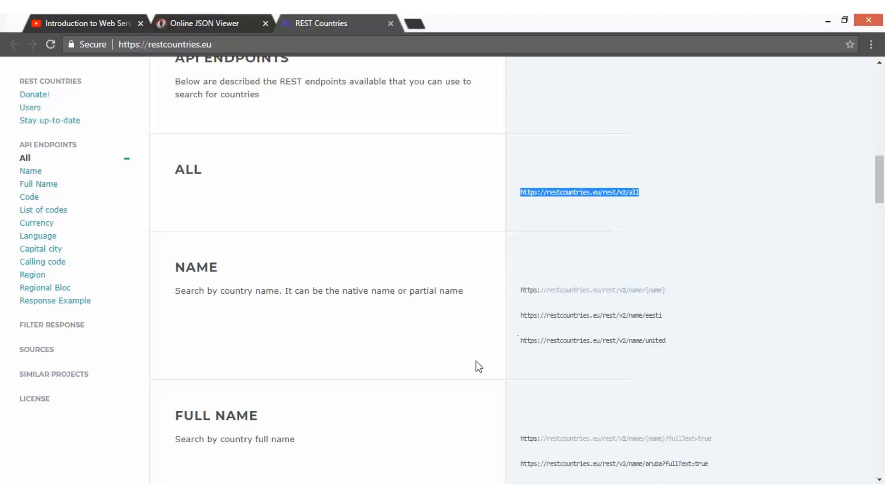
pyautogui.hotkey('alt', 'Tab')
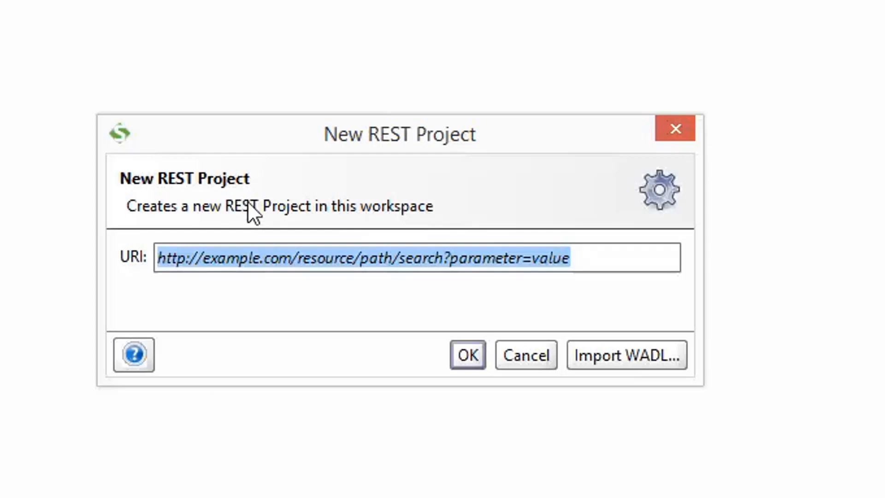
pyautogui.press('BackSpace')
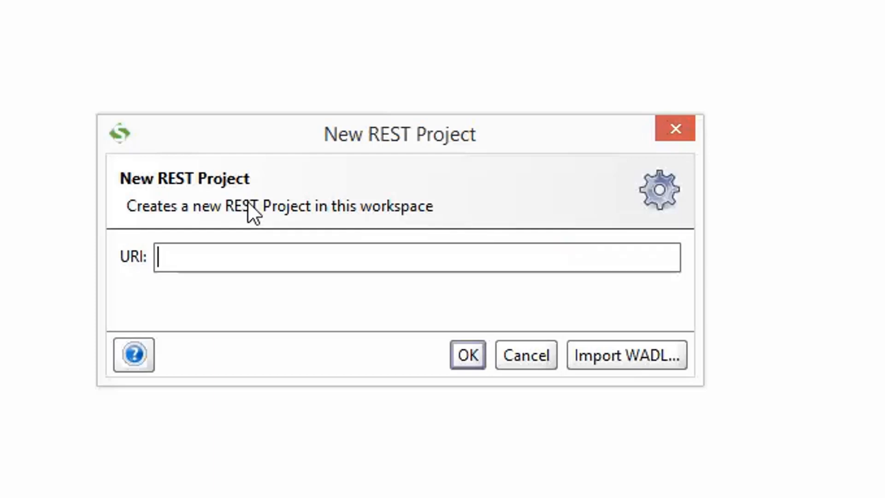
pyautogui.hotkey('ctrl', 'v')
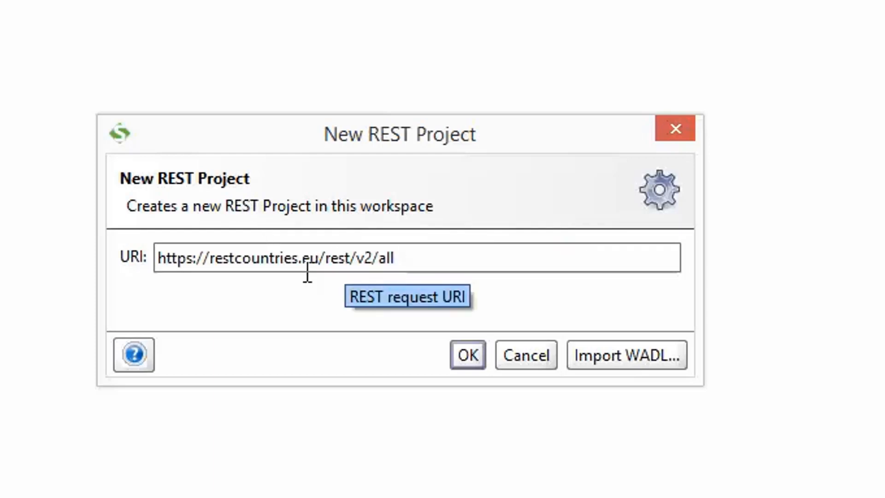
pyautogui.click(466, 357)
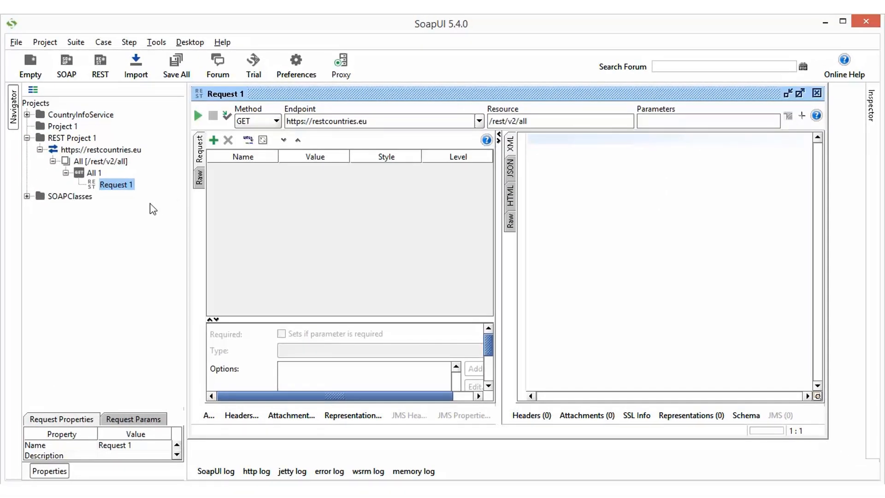
pyautogui.click(67, 138)
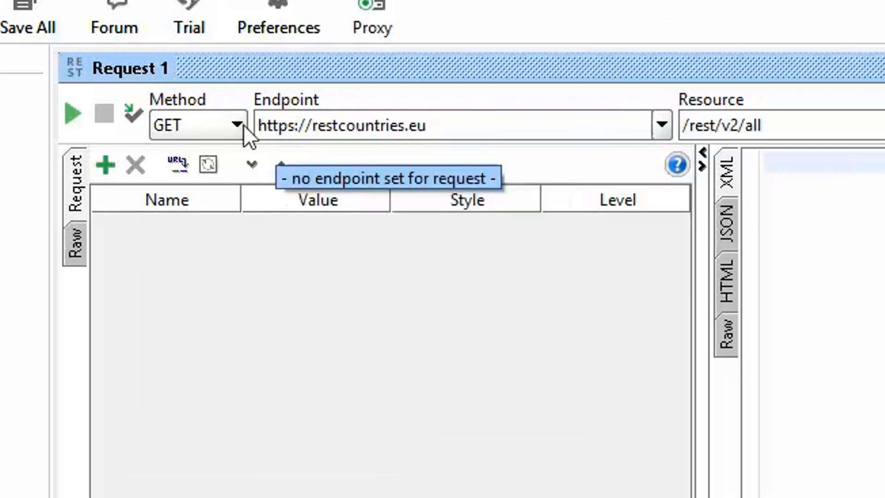
# Step: Examine the HTTP methods available for the request and its endpoint address, keeping GET as the method
pyautogui.click(210, 121)
pyautogui.click(206, 134)
pyautogui.click(206, 124)
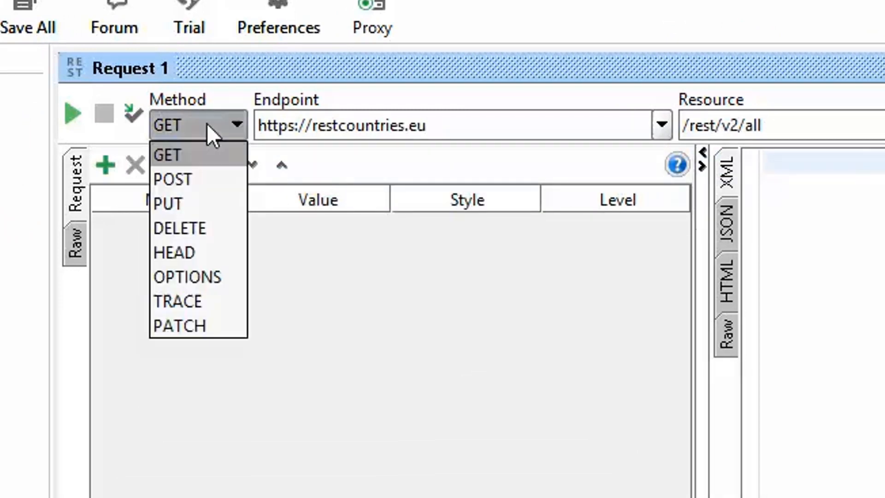
pyautogui.click(207, 124)
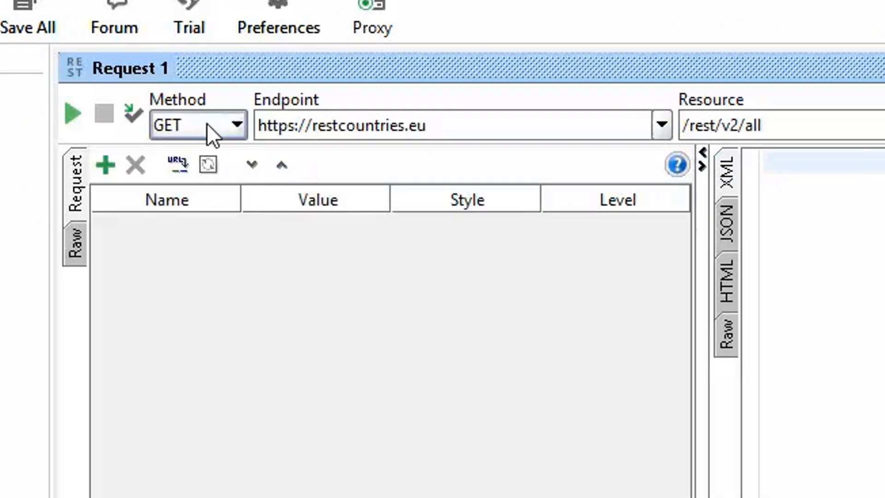
pyautogui.moveTo(505, 132); pyautogui.dragTo(252, 123)
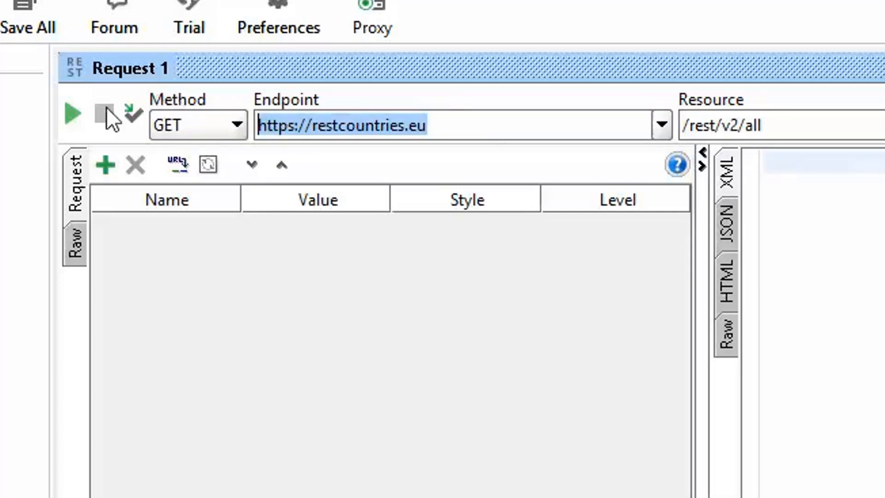
# Step: Send the GET request for /rest/v2/all and view the response as JSON, comparing it with the XML view
pyautogui.click(72, 111)
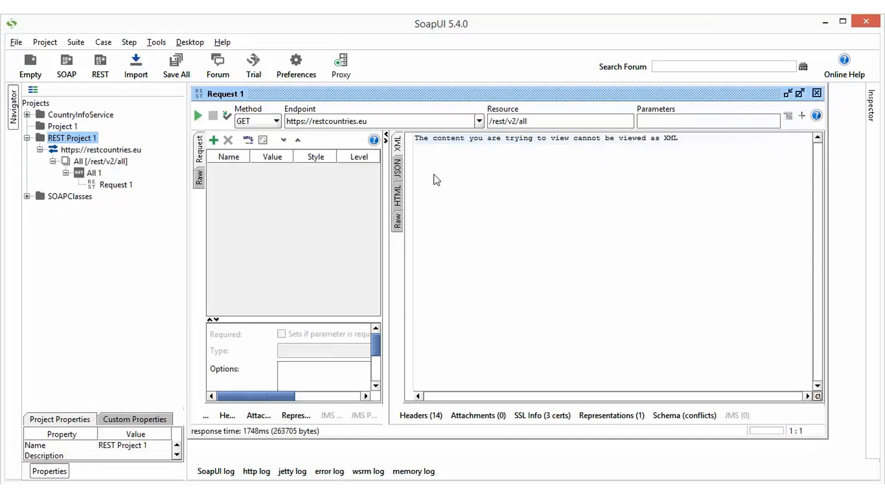
pyautogui.click(396, 171)
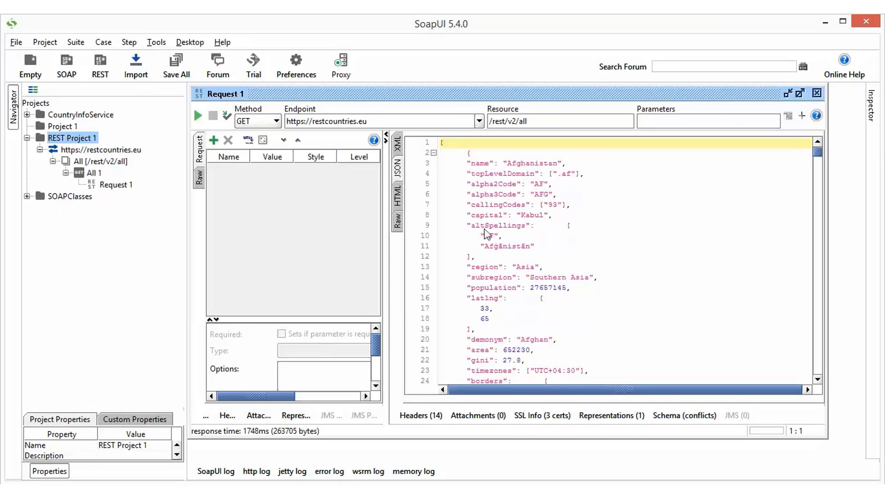
pyautogui.click(398, 150)
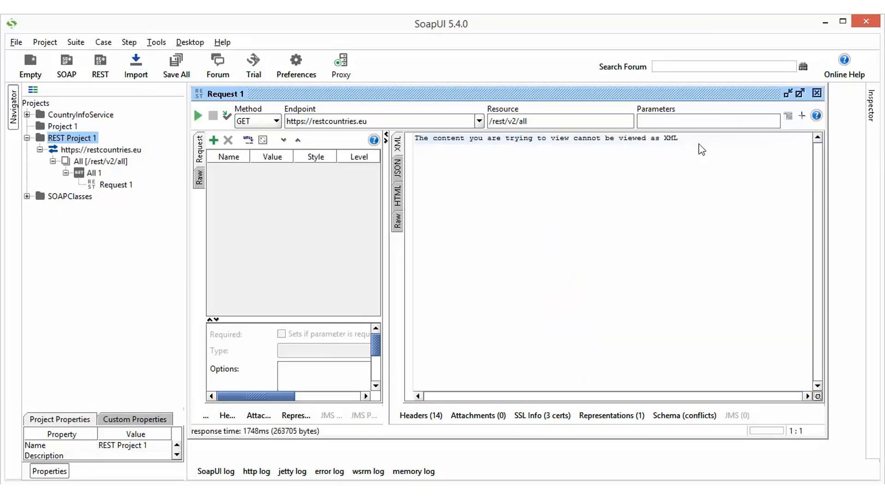
pyautogui.click(441, 138)
pyautogui.click(397, 171)
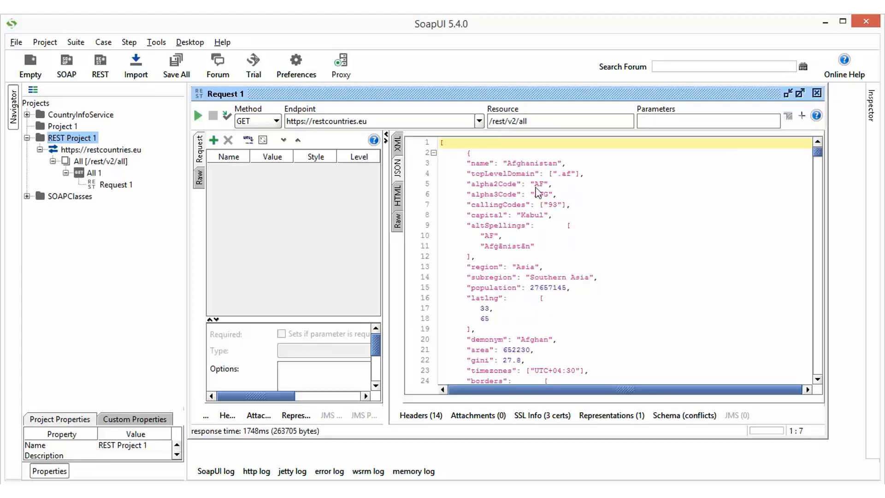
# Step: Copy the entire JSON response and switch to the Online JSON Viewer page in the browser
pyautogui.moveTo(818, 157); pyautogui.dragTo(817, 125)
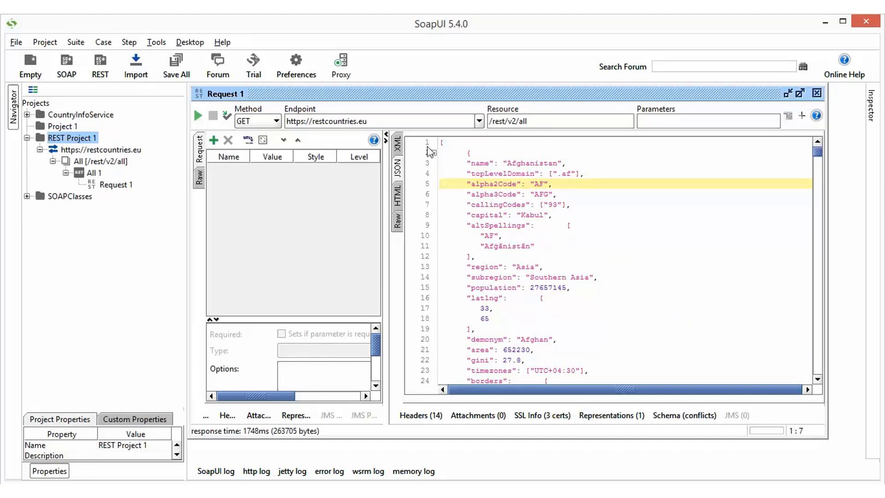
pyautogui.click(504, 192)
pyautogui.hotkey('ctrl', 'a')
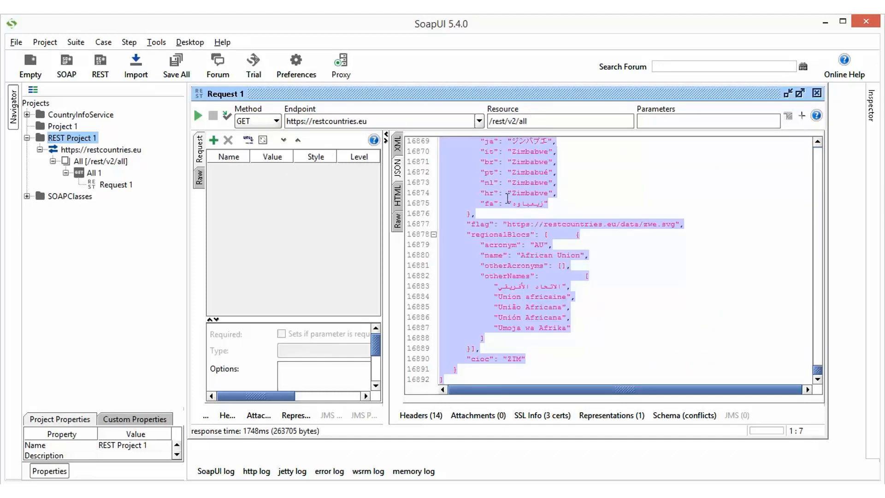
pyautogui.moveTo(141, 481)
pyautogui.click(224, 422)
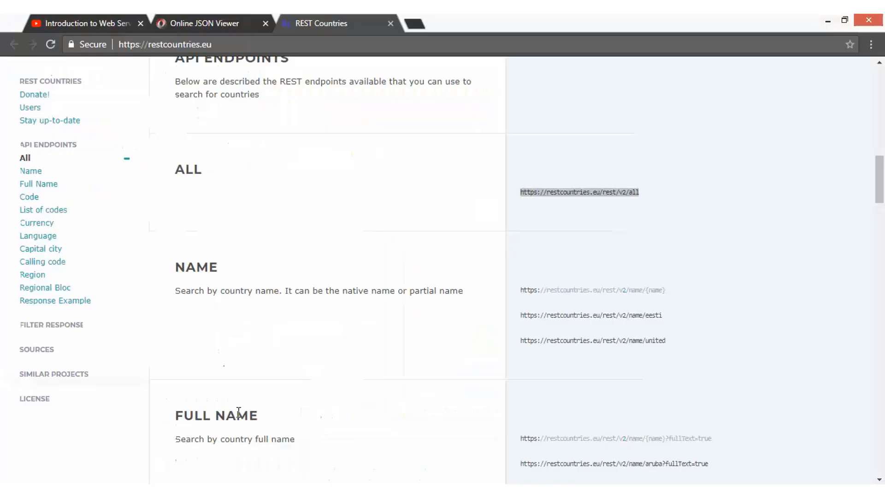
pyautogui.click(232, 23)
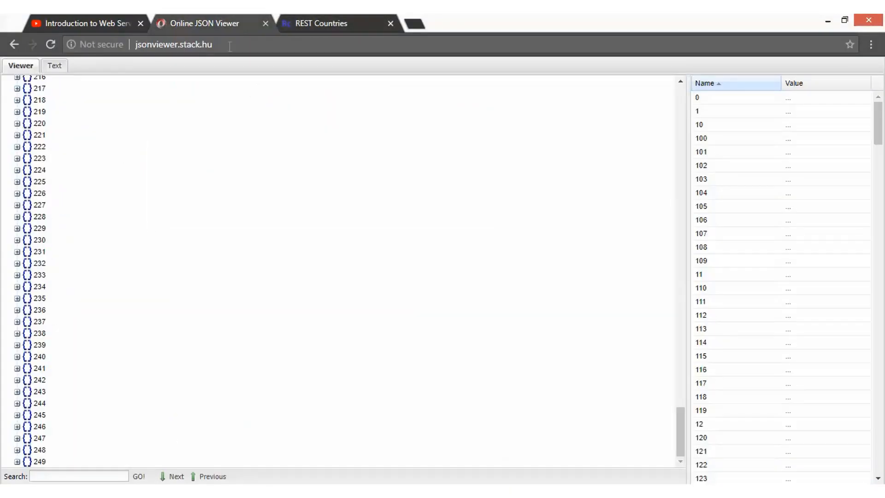
# Step: Replace all existing text in the JSON viewer's text input with the copied JSON response
pyautogui.click(55, 67)
pyautogui.click(218, 161)
pyautogui.hotkey('ctrl', 'a')
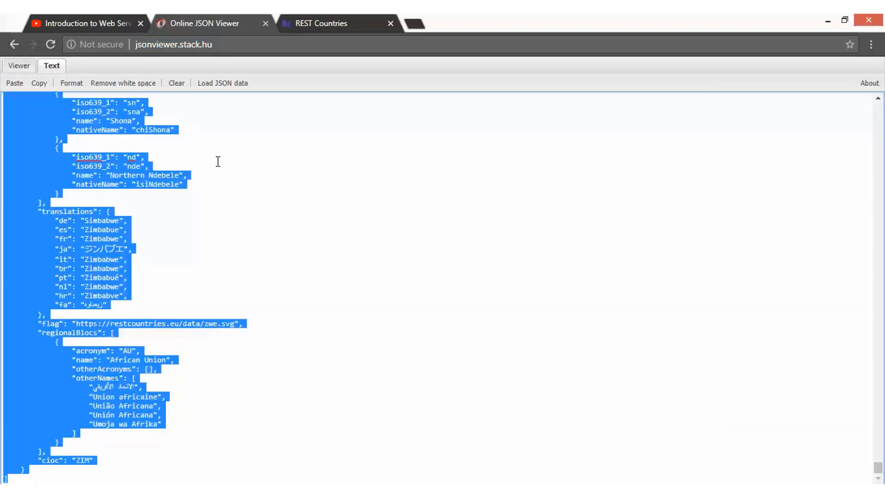
pyautogui.press('Delete')
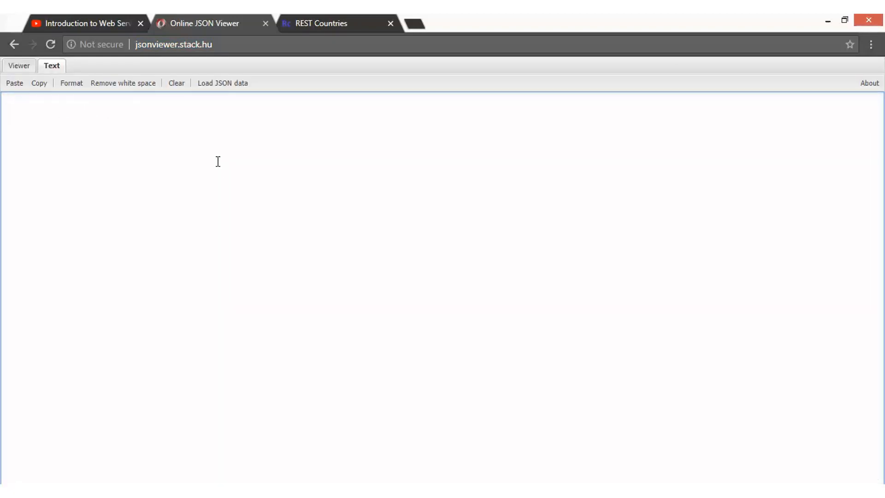
pyautogui.hotkey('ctrl', 'v')
pyautogui.scroll(10, 174, 147)
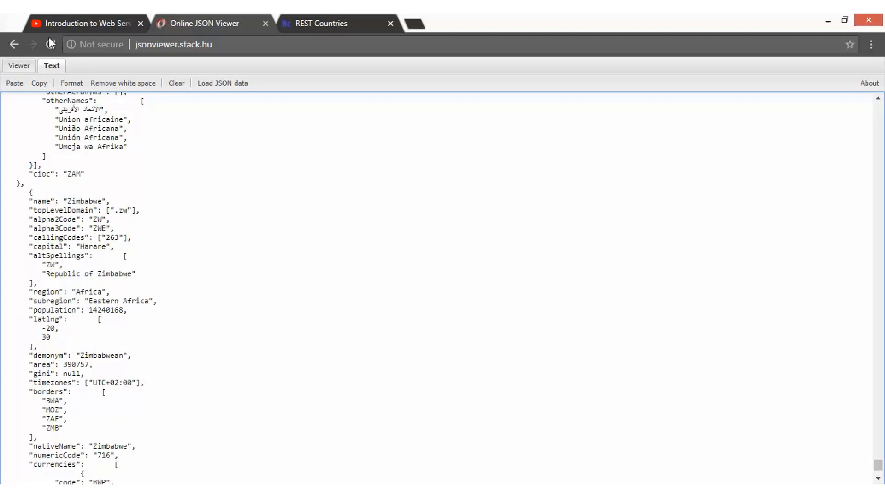
# Step: Show the JSON as a tree and examine the fields of its first entry, 0, and its last entry, 249
pyautogui.click(13, 65)
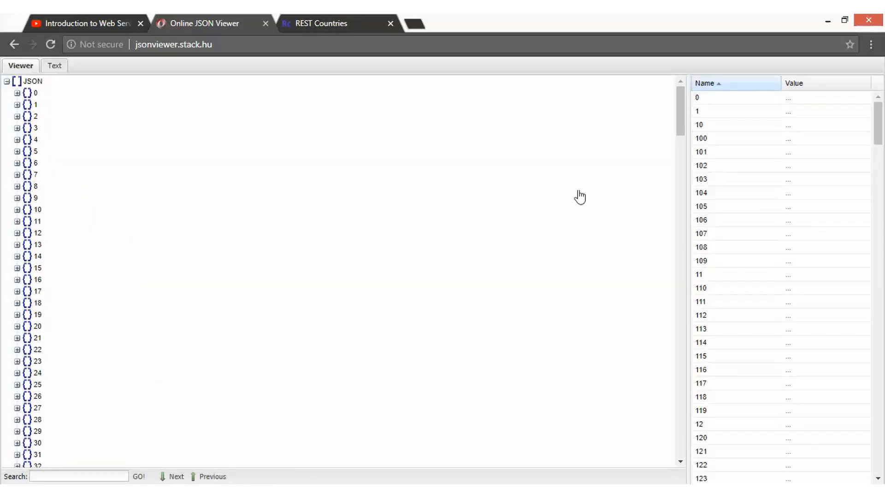
pyautogui.click(17, 92)
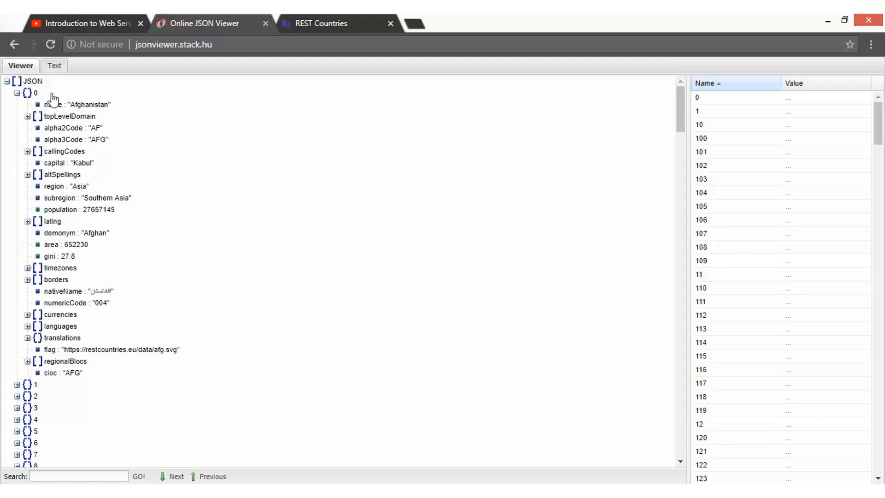
pyautogui.click(17, 92)
pyautogui.moveTo(679, 118); pyautogui.dragTo(679, 466)
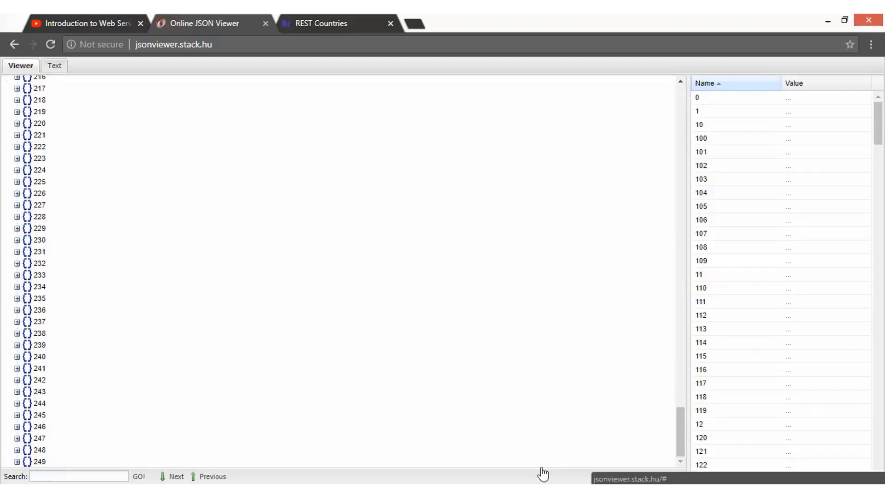
pyautogui.click(17, 461)
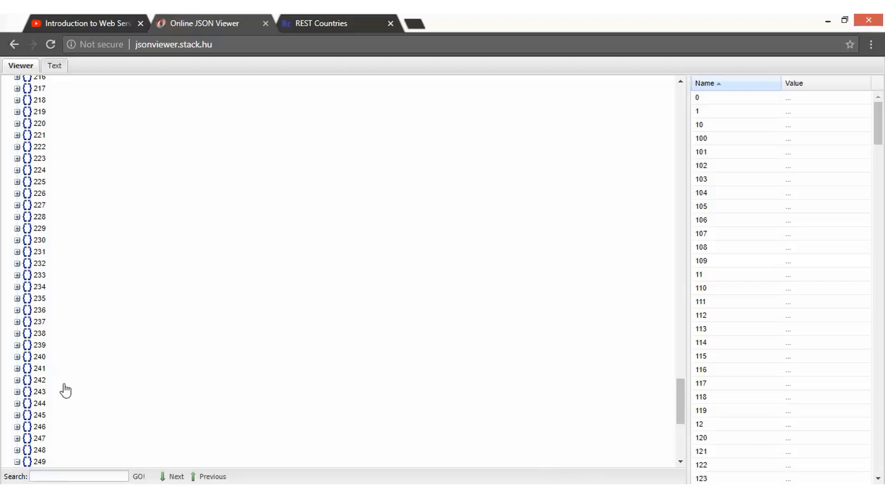
pyautogui.scroll(-5, 66, 390)
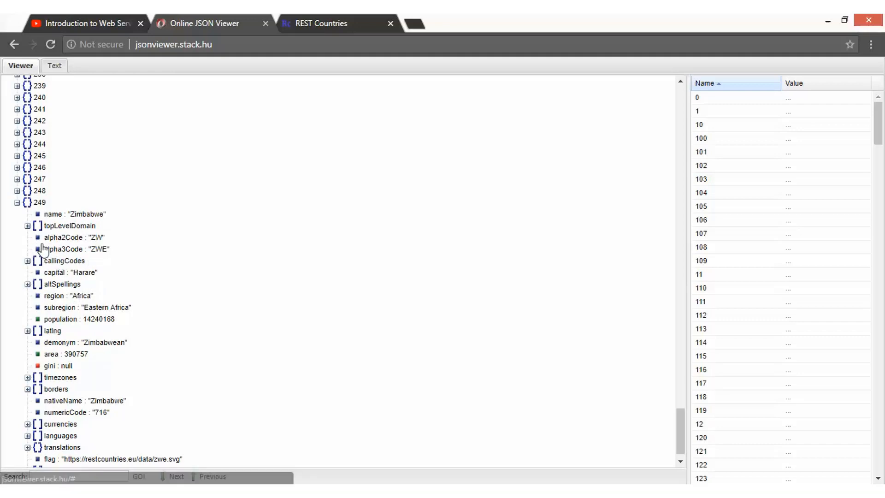
pyautogui.scroll(-1, 65, 225)
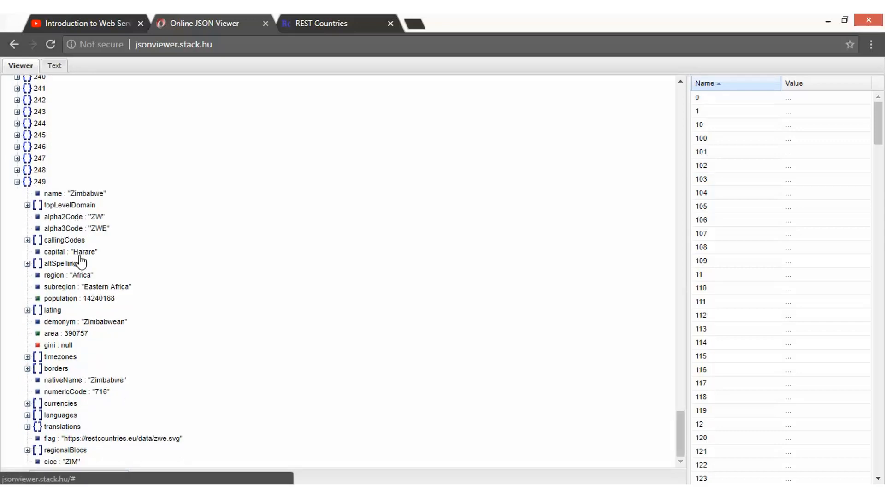
pyautogui.scroll(15, 265, 233)
pyautogui.moveTo(679, 346); pyautogui.dragTo(680, 113)
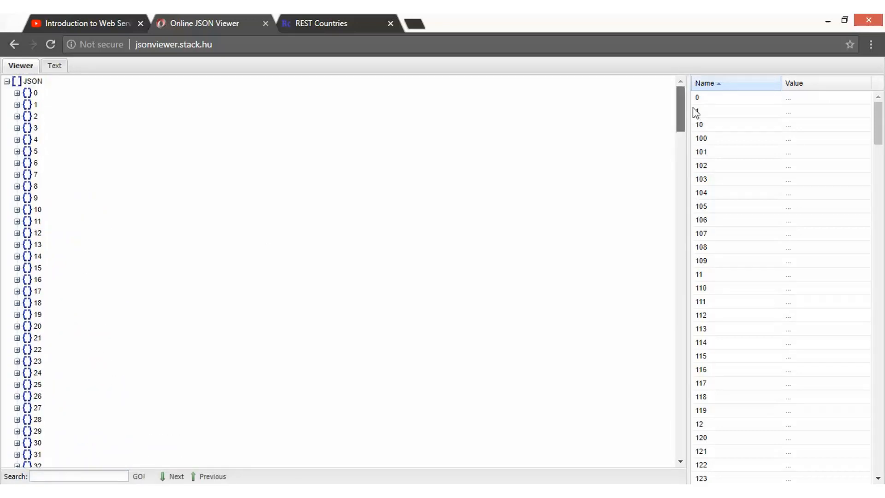
# Step: Compare the fields of entries 0, 1 and 2 in the JSON tree, collapsing each entry again
pyautogui.click(17, 105)
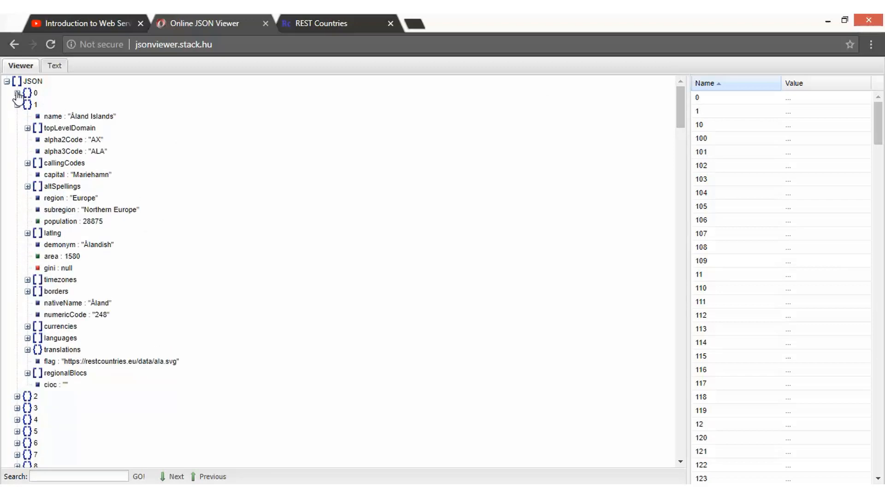
pyautogui.click(17, 92)
pyautogui.scroll(-1, 57, 174)
pyautogui.scroll(-3, 57, 173)
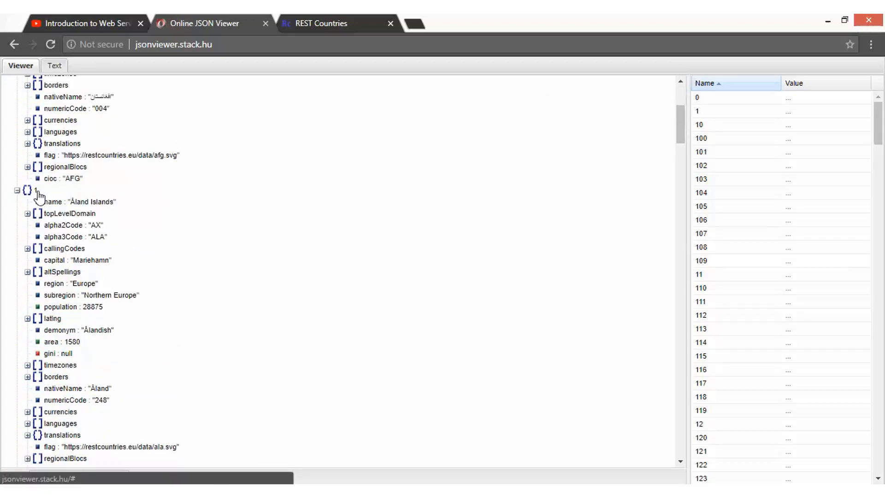
pyautogui.scroll(5, 18, 106)
pyautogui.click(17, 93)
pyautogui.click(17, 105)
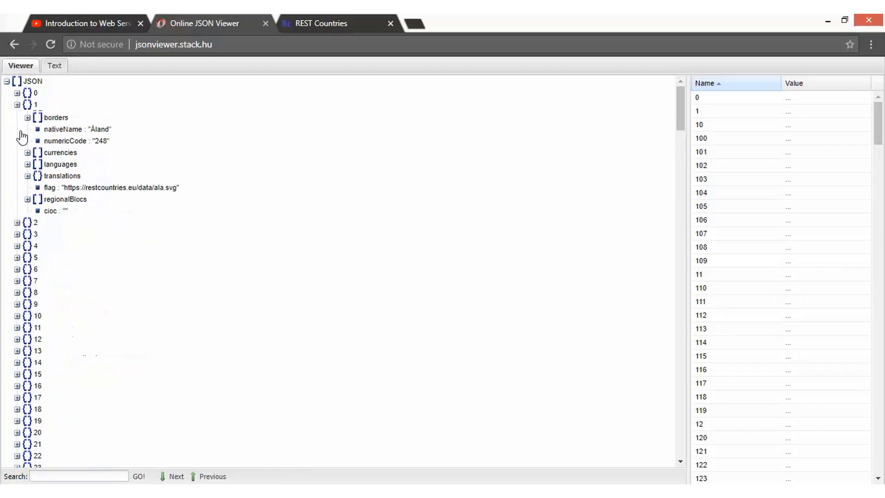
pyautogui.click(17, 116)
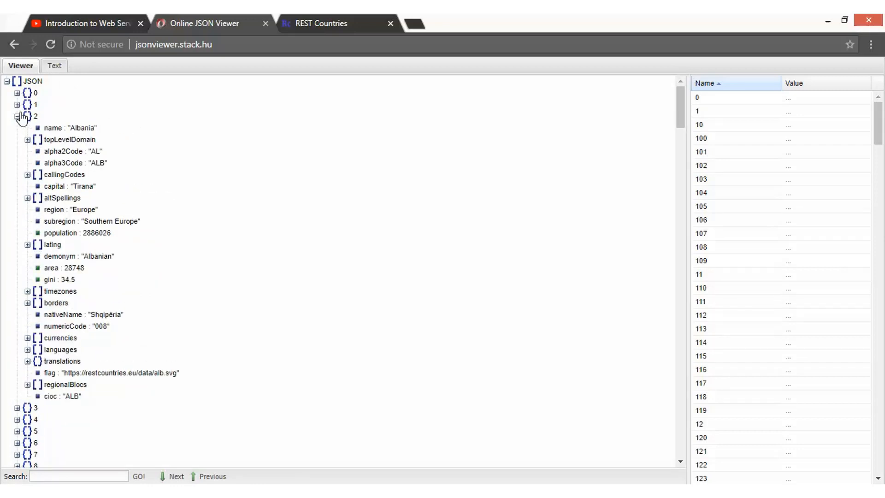
pyautogui.click(17, 116)
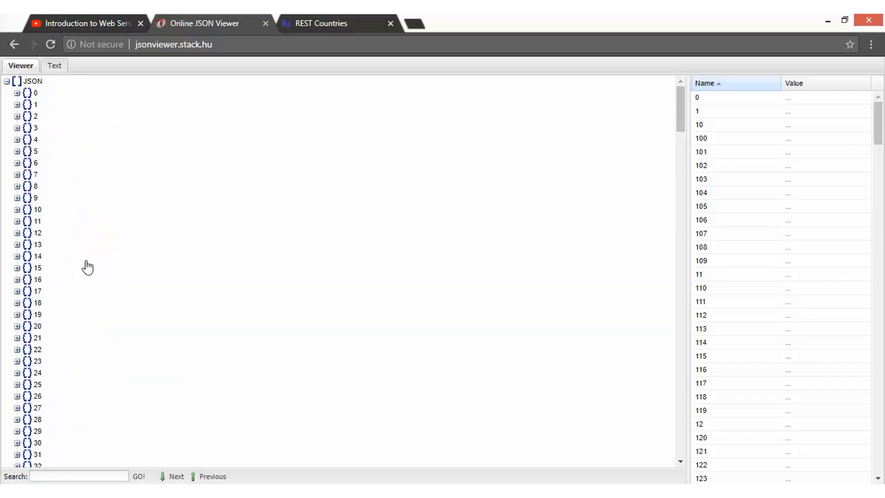
pyautogui.scroll(-4, 85, 265)
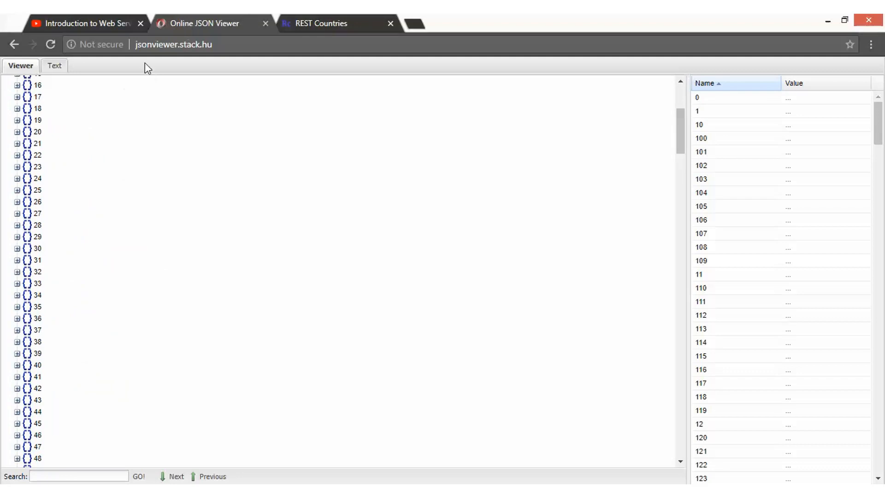
# Step: Search the JSON text for "India" and select the currency code INR at the Indian rupee entry
pyautogui.click(65, 68)
pyautogui.click(155, 160)
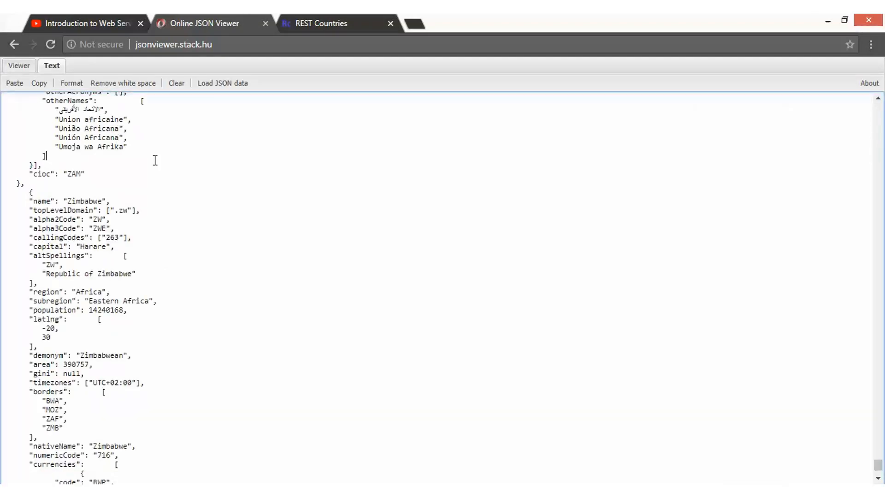
pyautogui.hotkey('ctrl', 'f')
pyautogui.write('Ind')
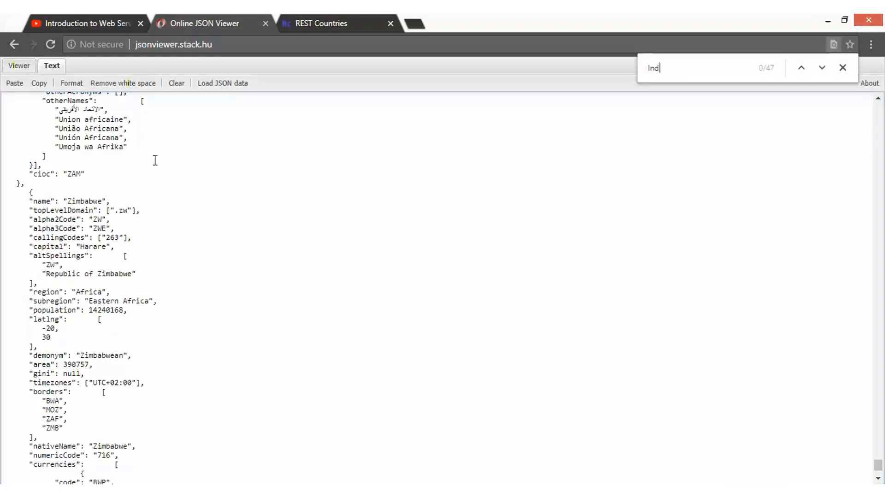
pyautogui.write('ia')
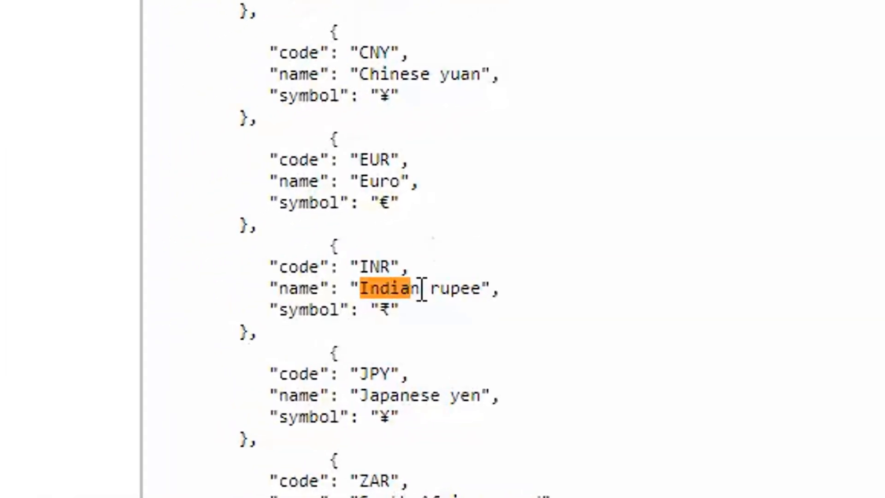
pyautogui.doubleClick(378, 267)
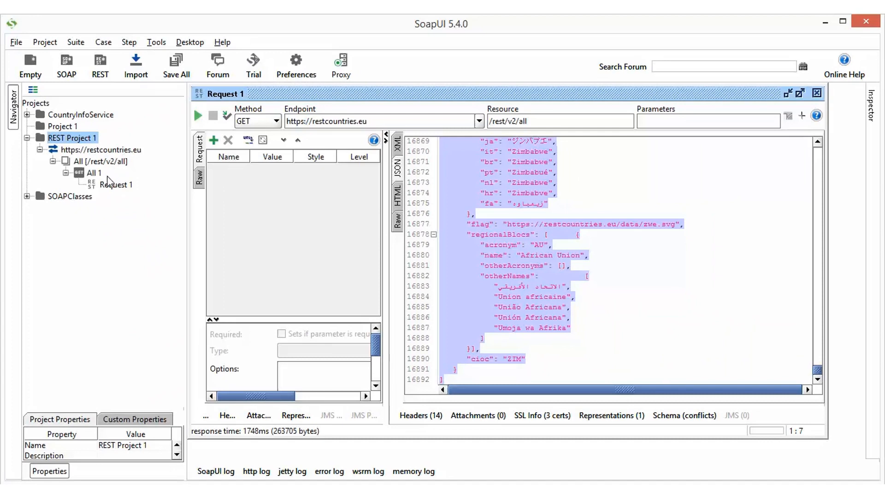
pyautogui.click(112, 185)
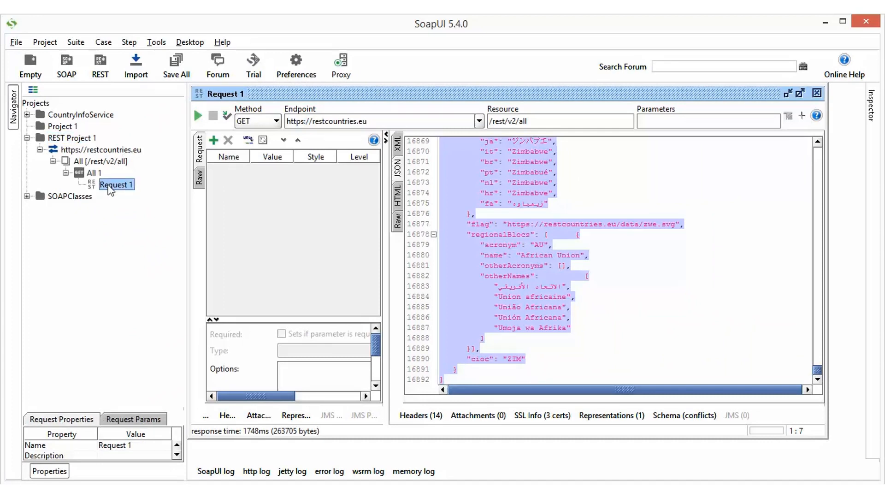
pyautogui.rightClick(120, 188)
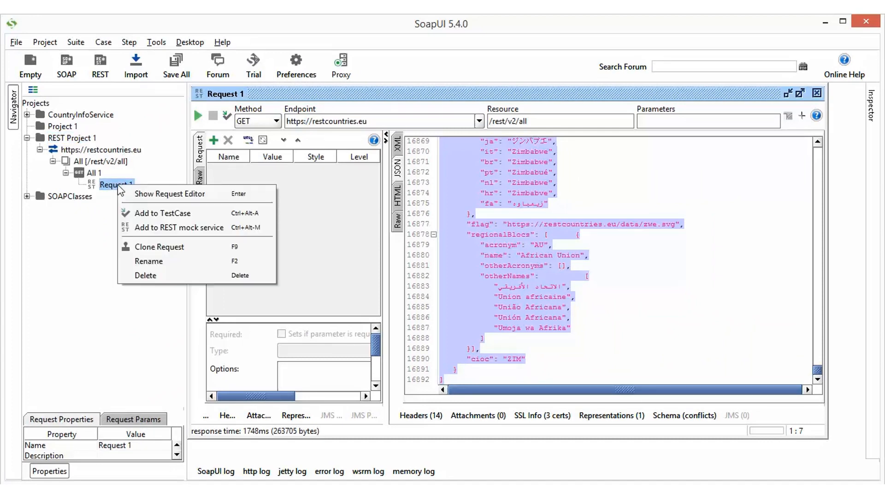
pyautogui.click(98, 285)
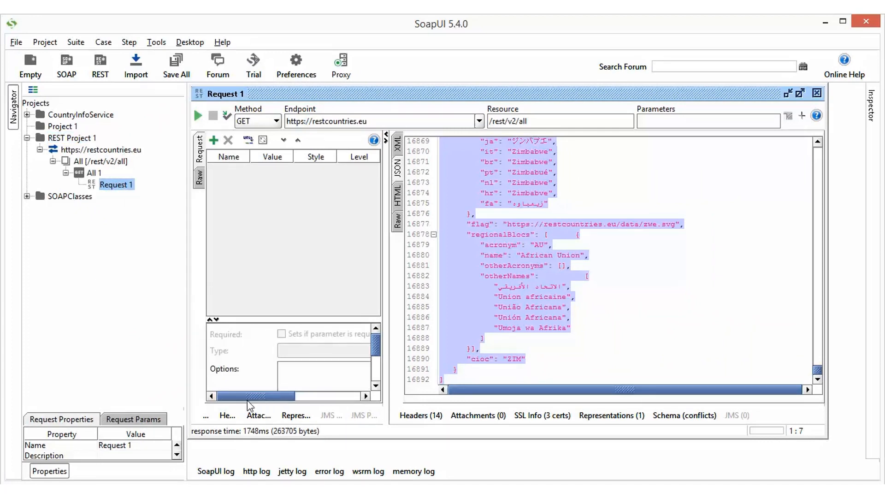
# Step: Add Request 1 of REST Project 1 to a test case, creating a new test suite named CountryTC for it
pyautogui.rightClick(122, 190)
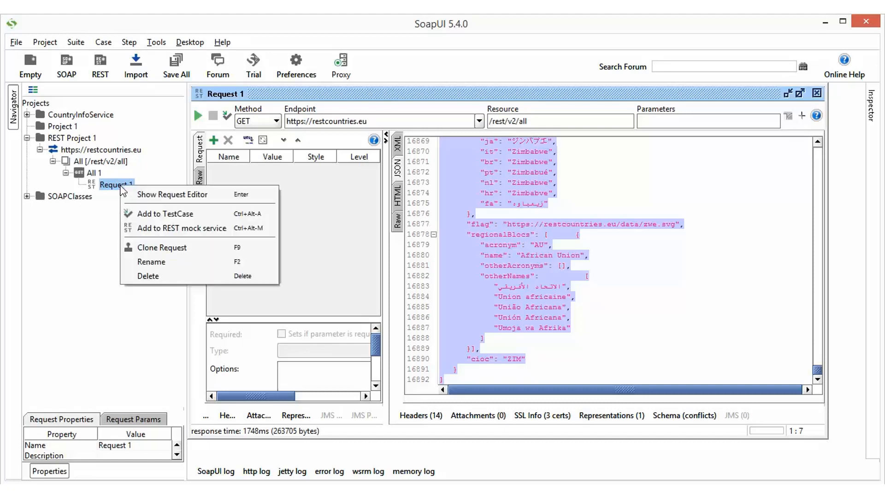
pyautogui.click(179, 214)
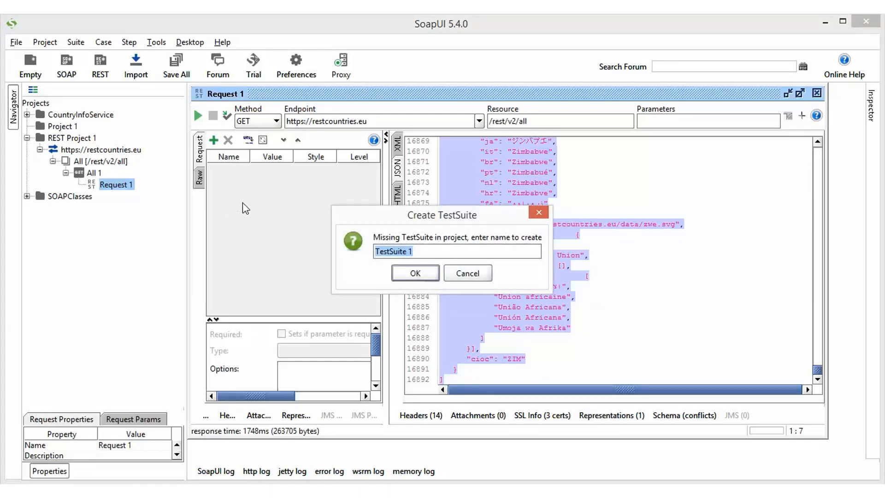
pyautogui.moveTo(407, 217); pyautogui.dragTo(376, 170)
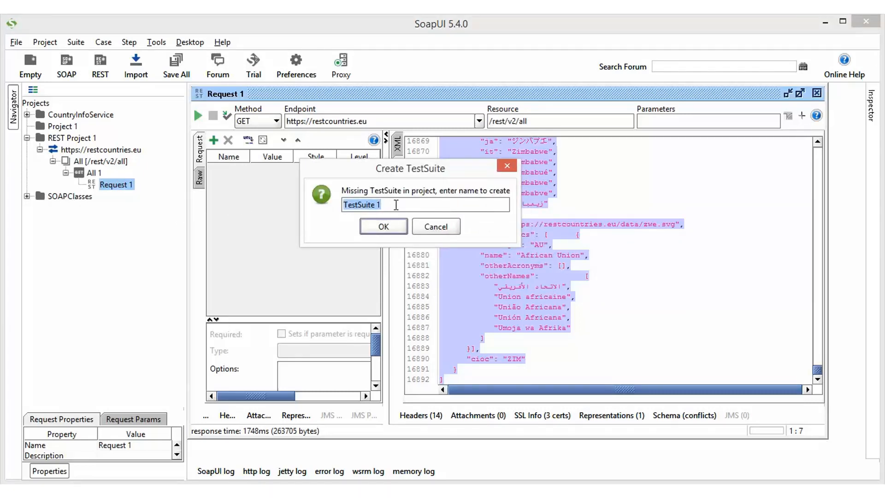
pyautogui.click(396, 205)
pyautogui.moveTo(410, 210); pyautogui.dragTo(311, 200)
pyautogui.write('L')
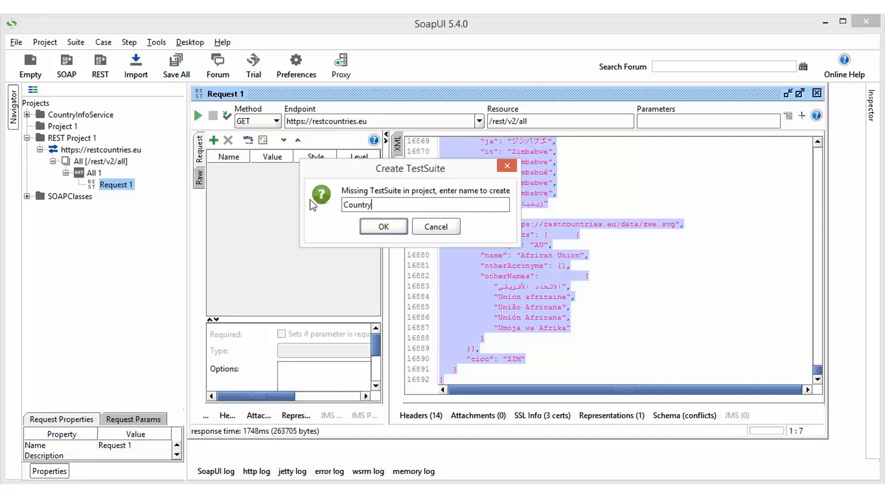
pyautogui.click(393, 230)
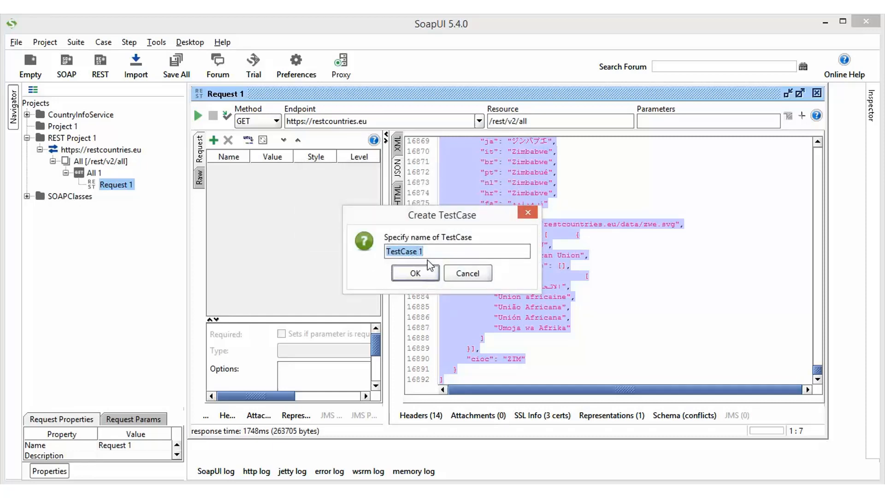
# Step: Name the new test case VerifyCode and add the request to it as All 1 - Request 1 with the default options
pyautogui.write('T')
pyautogui.click(419, 272)
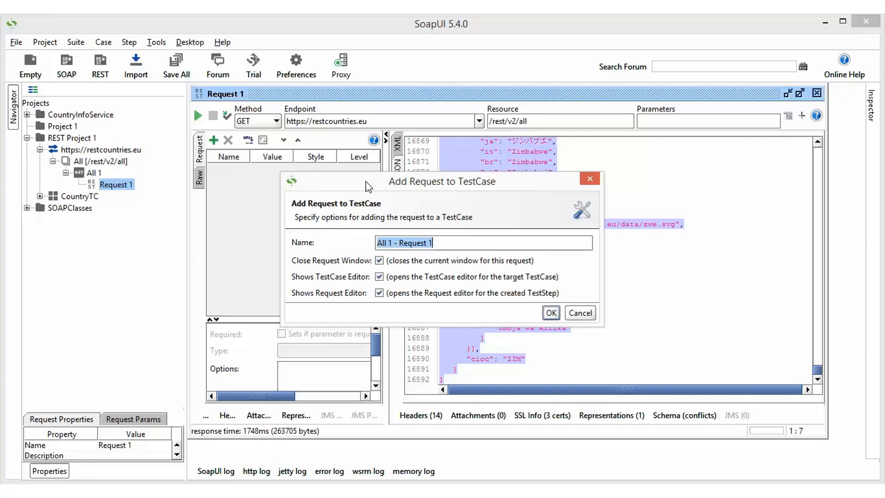
pyautogui.moveTo(365, 176); pyautogui.dragTo(356, 159)
pyautogui.click(408, 223)
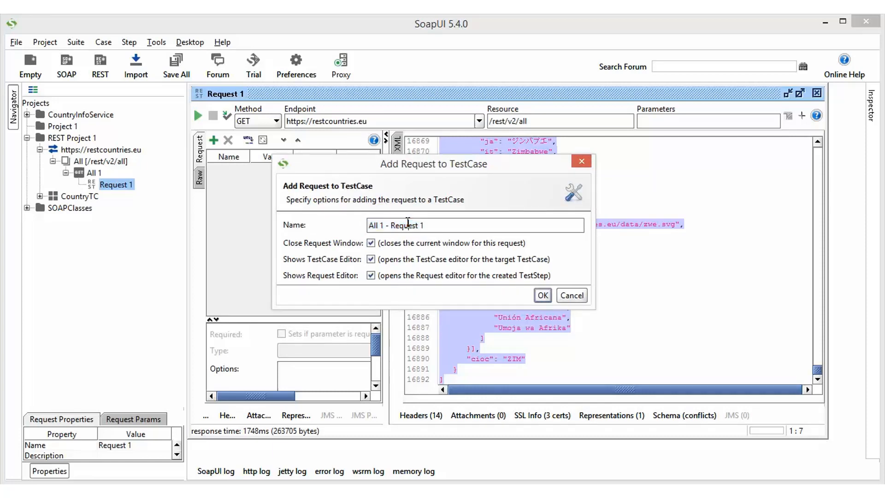
pyautogui.click(543, 294)
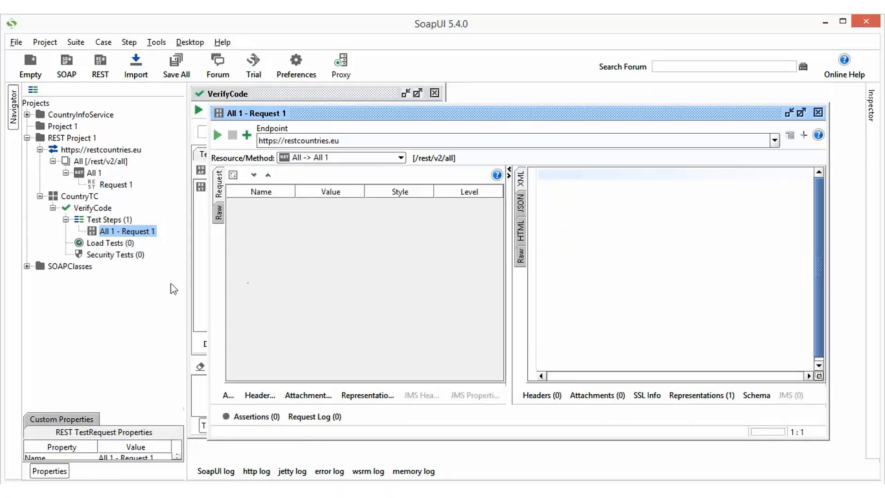
# Step: Run the All 1 - Request 1 test step with its assertions list shown, and view the response as JSON
pyautogui.click(133, 233)
pyautogui.click(266, 417)
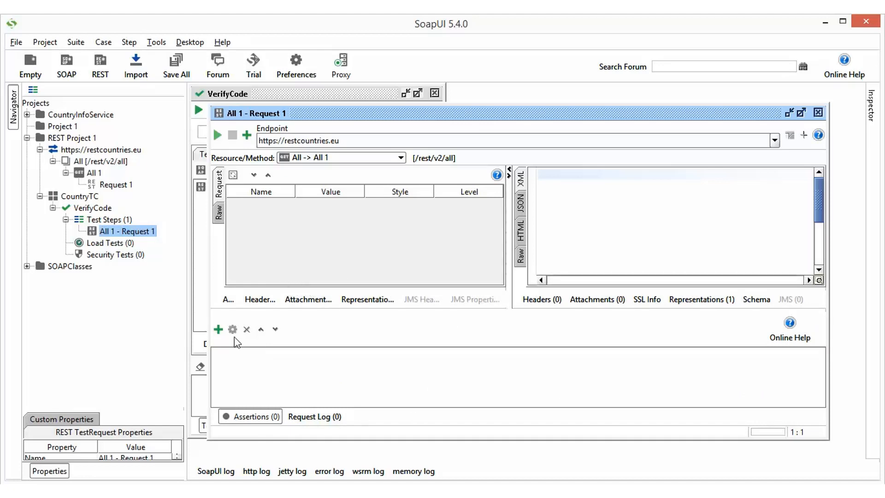
pyautogui.click(217, 135)
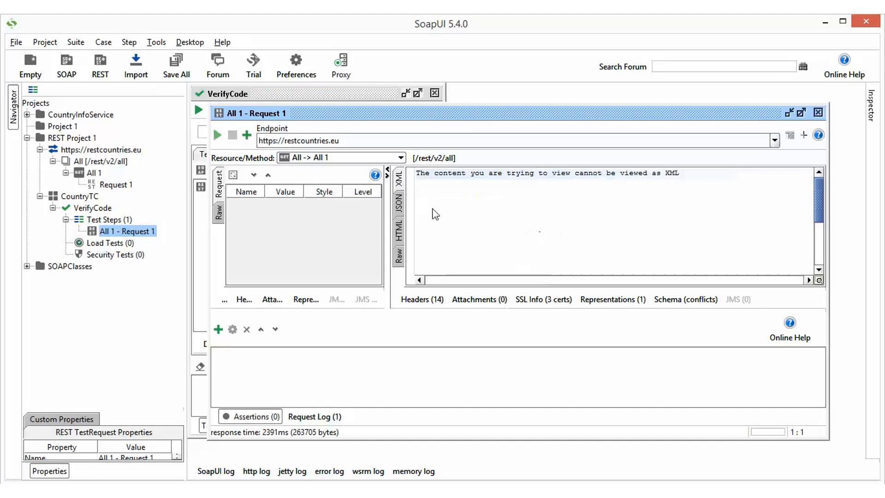
pyautogui.click(399, 203)
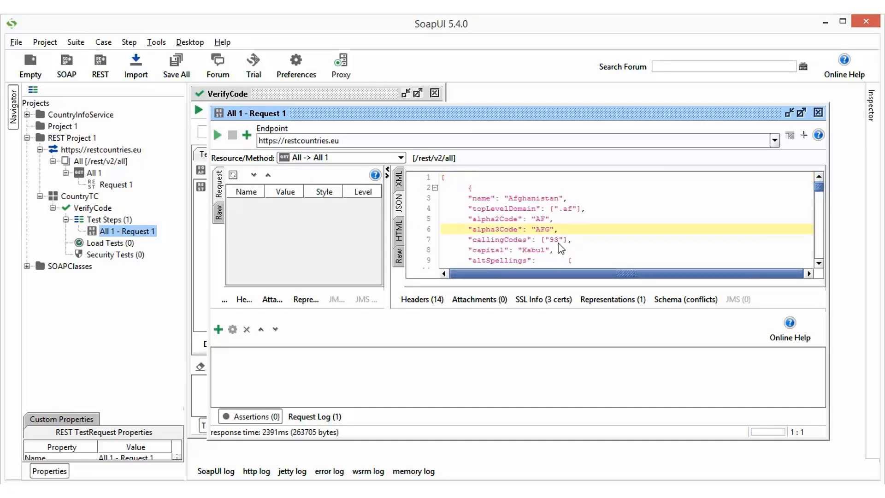
pyautogui.scroll(-6, 560, 249)
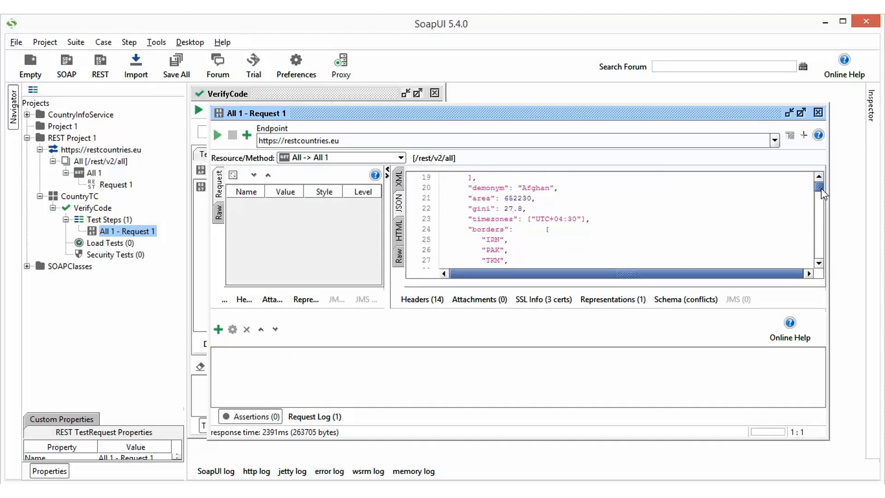
pyautogui.moveTo(821, 188); pyautogui.dragTo(817, 166)
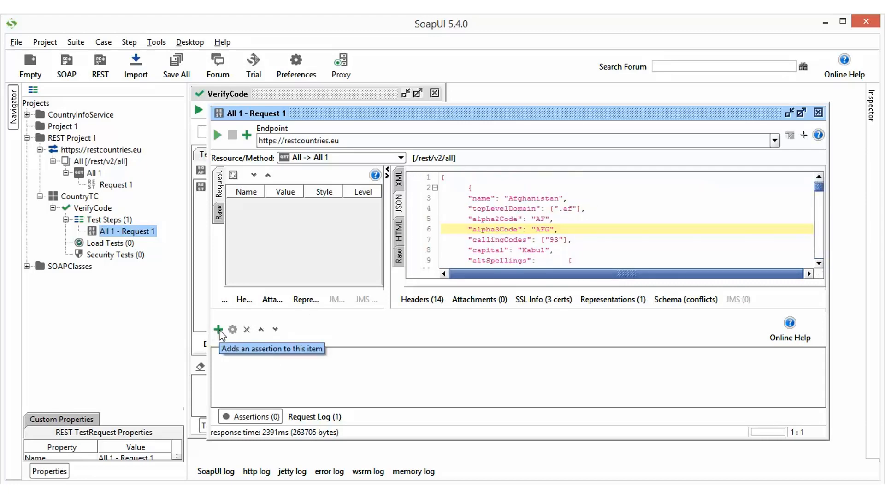
# Step: Add a Contains assertion to All 1 - Request 1 that checks the response for INR, and select it in the assertions list
pyautogui.click(219, 329)
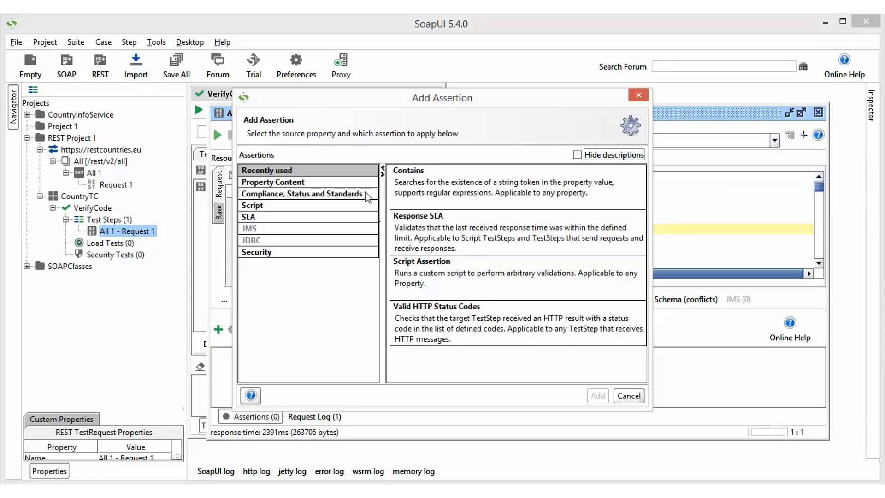
pyautogui.moveTo(439, 108); pyautogui.dragTo(337, 88)
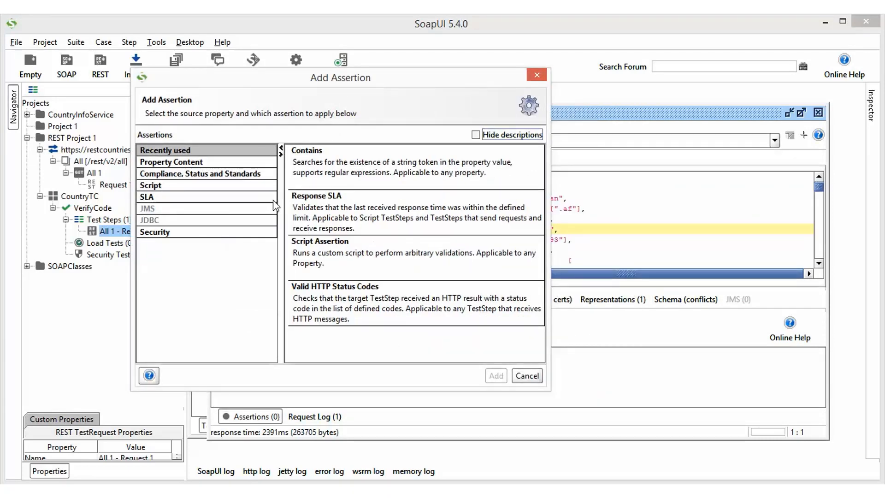
pyautogui.click(334, 163)
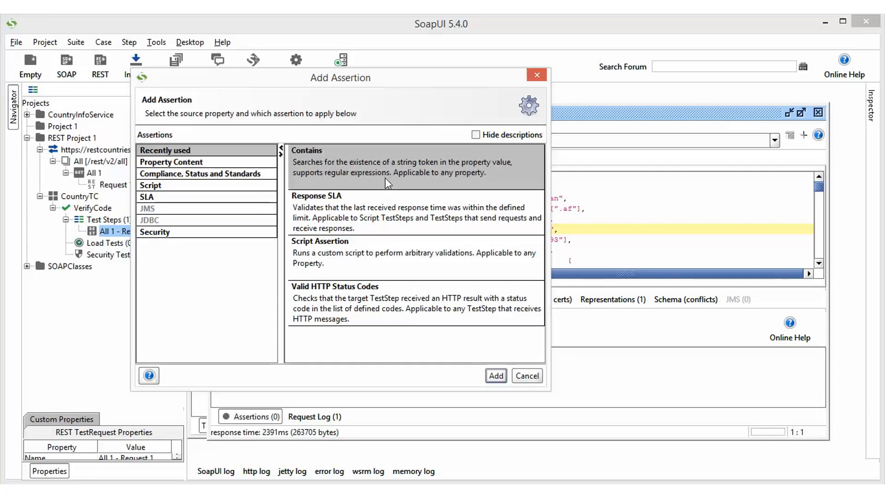
pyautogui.click(366, 221)
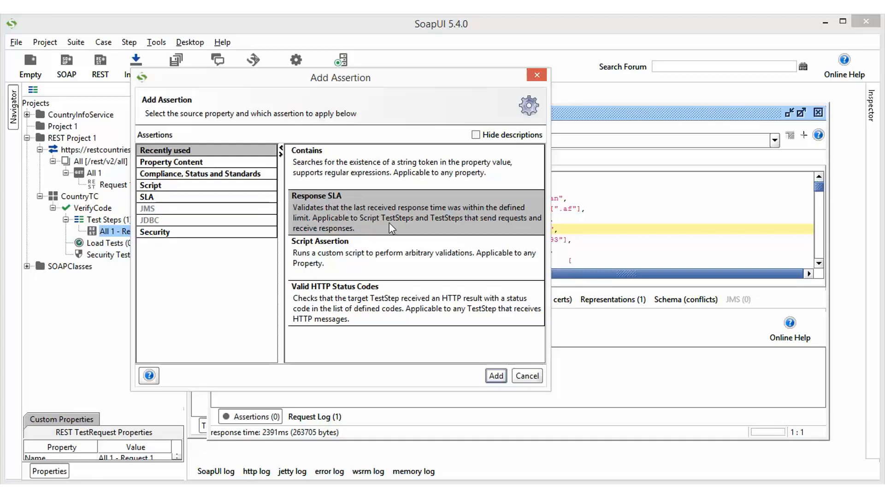
pyautogui.click(458, 298)
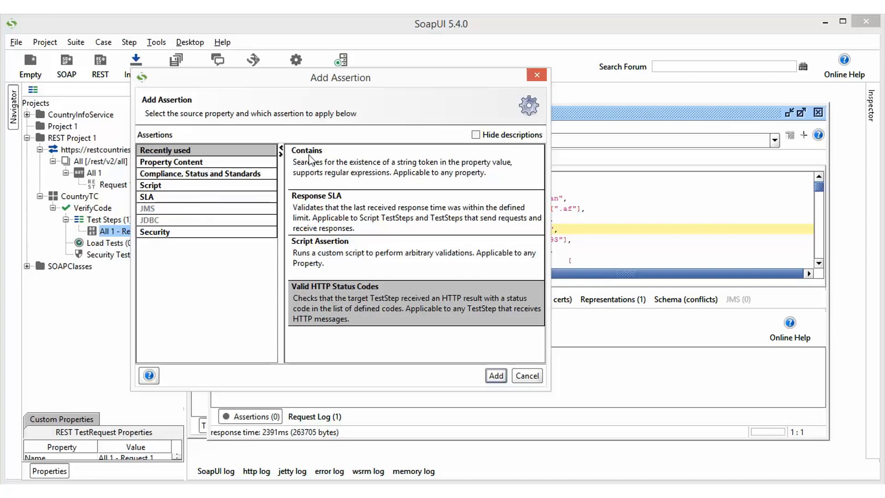
pyautogui.click(340, 162)
pyautogui.doubleClick(375, 164)
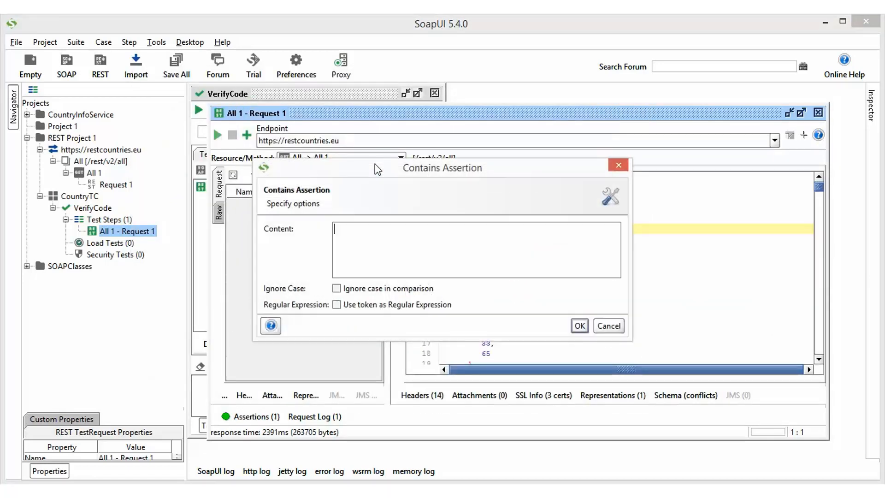
pyautogui.write('INR')
pyautogui.click(579, 325)
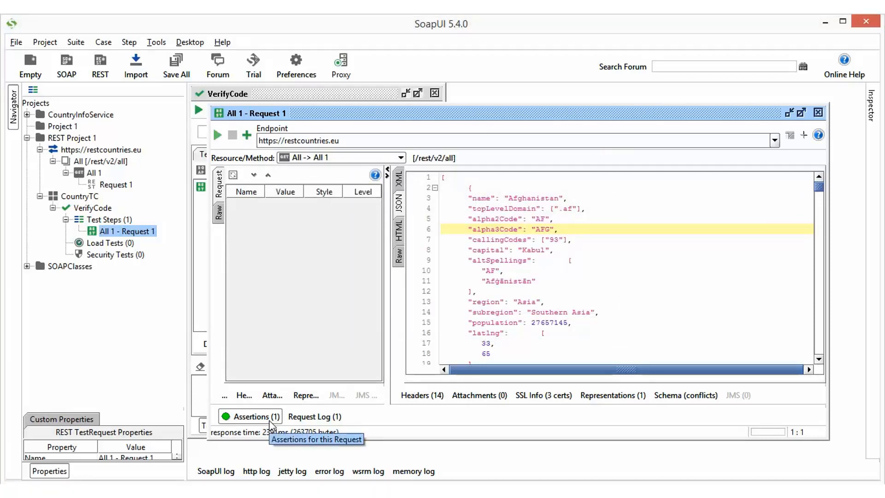
pyautogui.click(253, 416)
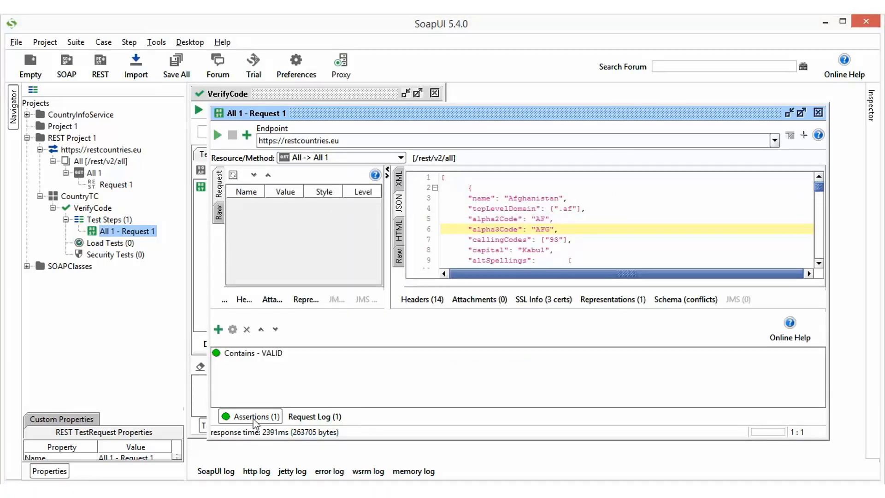
pyautogui.click(271, 354)
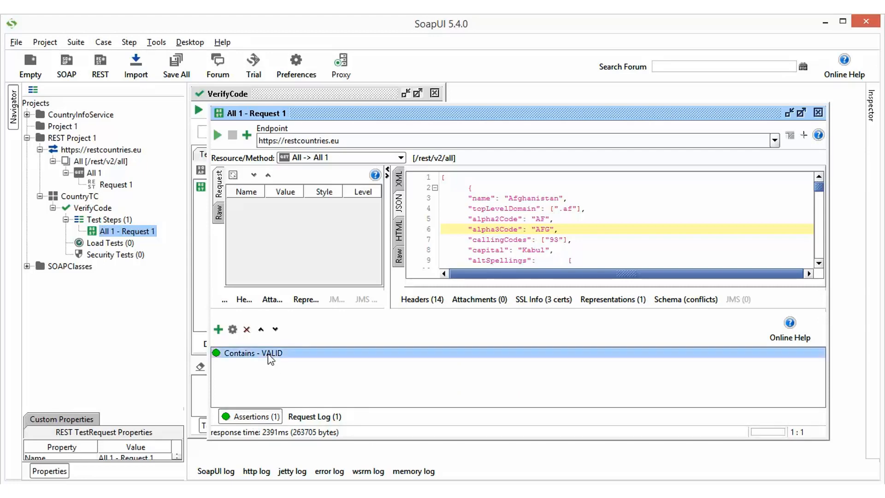
pyautogui.click(219, 329)
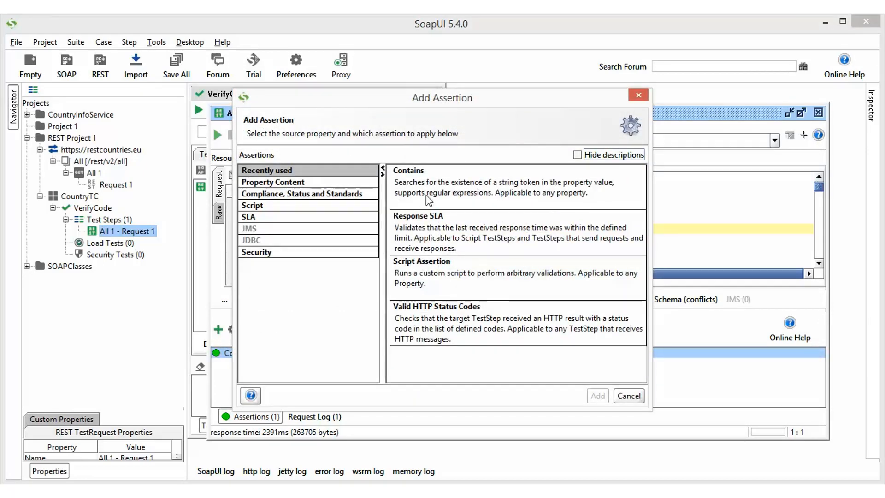
pyautogui.click(426, 195)
pyautogui.click(597, 395)
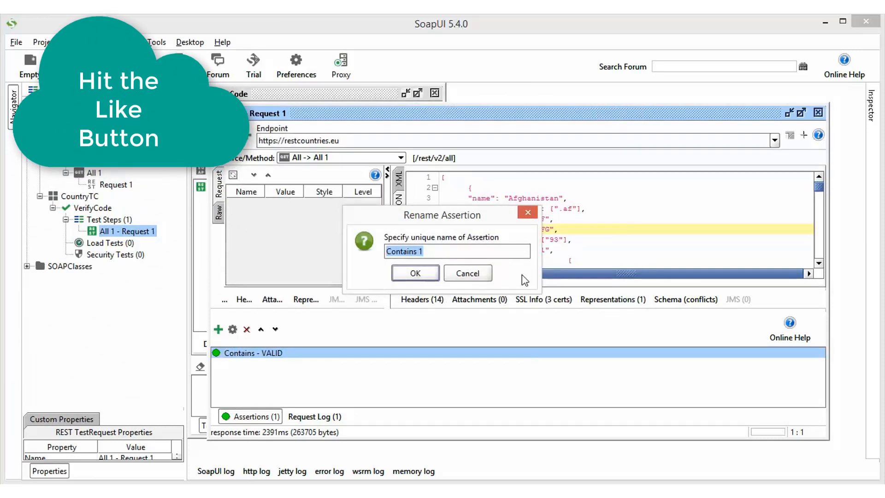
pyautogui.write('Muke')
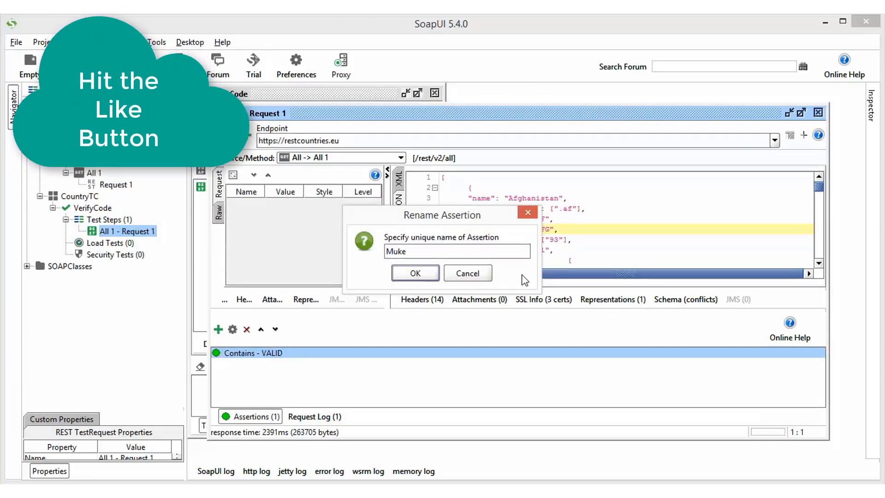
pyautogui.click(459, 273)
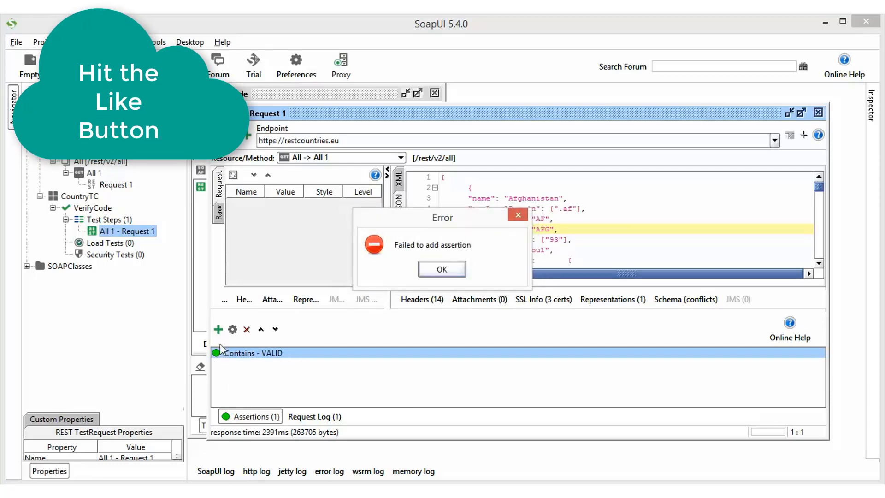
pyautogui.click(441, 269)
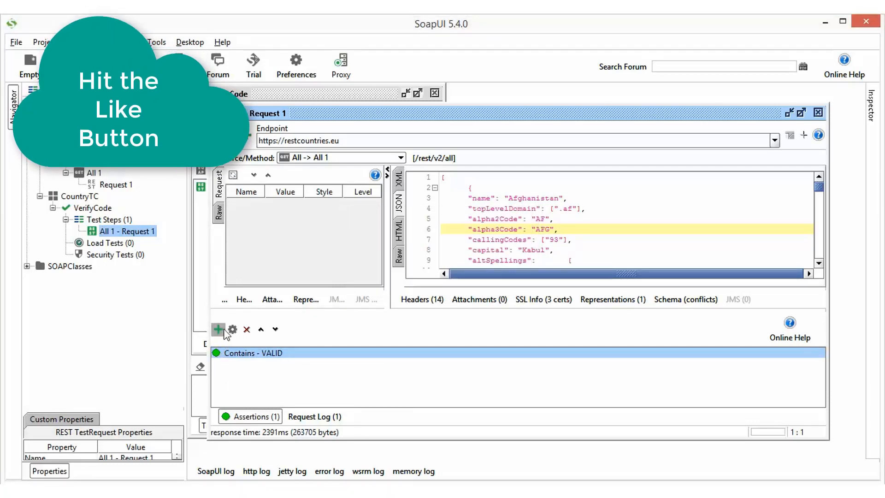
# Step: Add a second Contains assertion with the suggested name, checking the response for a person's first name, and select it in the assertions list
pyautogui.click(218, 333)
pyautogui.doubleClick(429, 176)
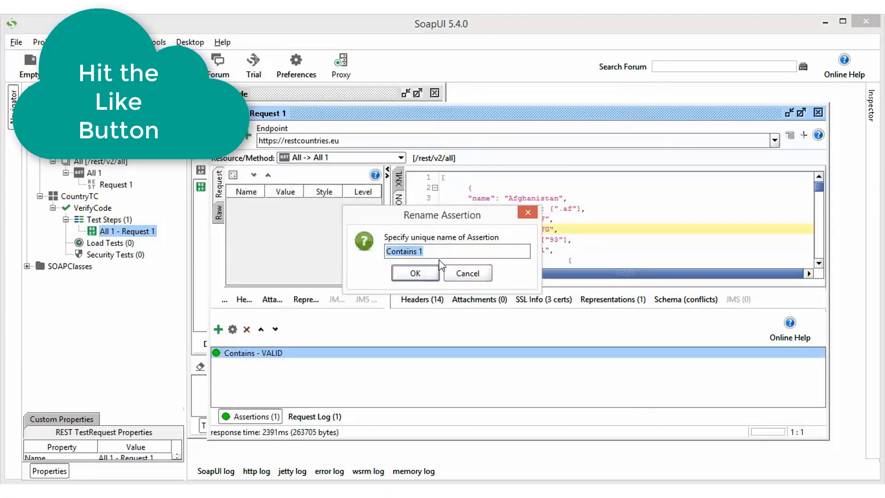
pyautogui.click(430, 273)
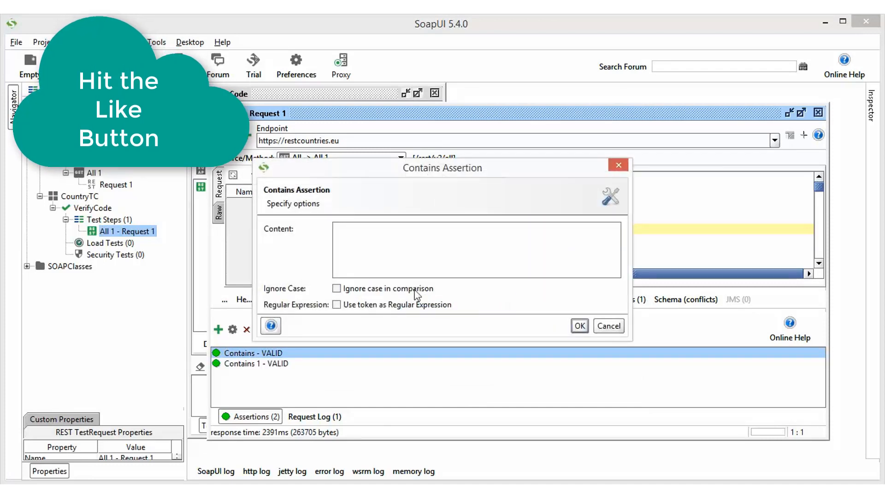
pyautogui.write('MUkesh')
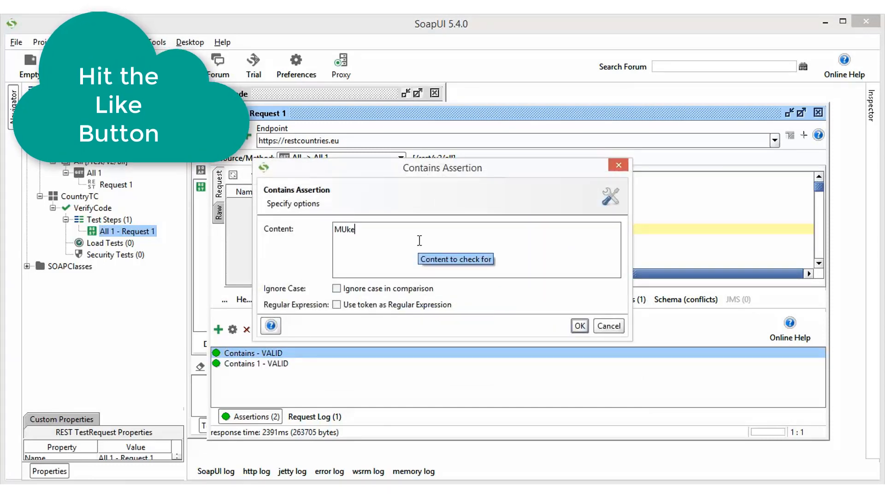
pyautogui.click(578, 327)
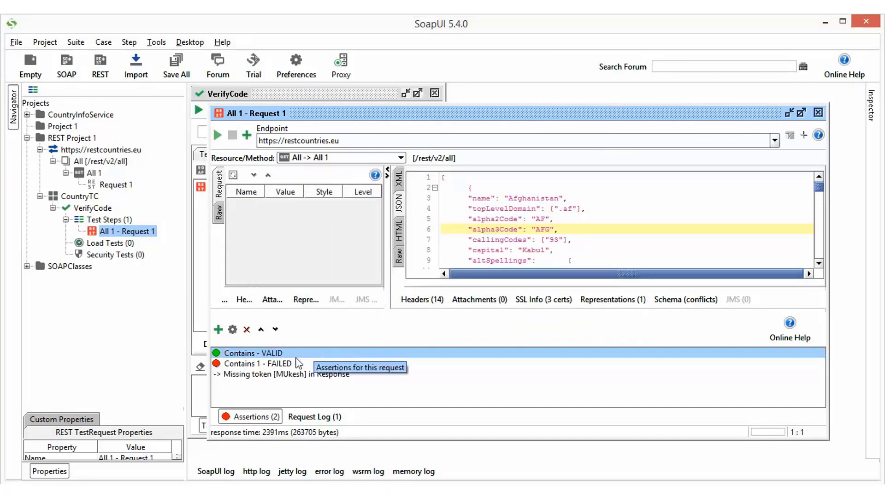
pyautogui.click(296, 363)
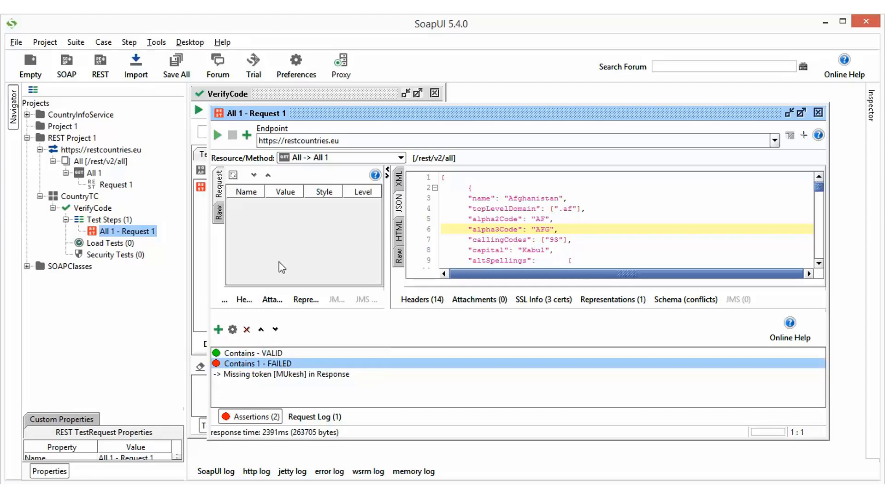
# Step: Remove the Contains 1 assertion from All 1 - Request 1 and show the remaining assertions
pyautogui.click(219, 329)
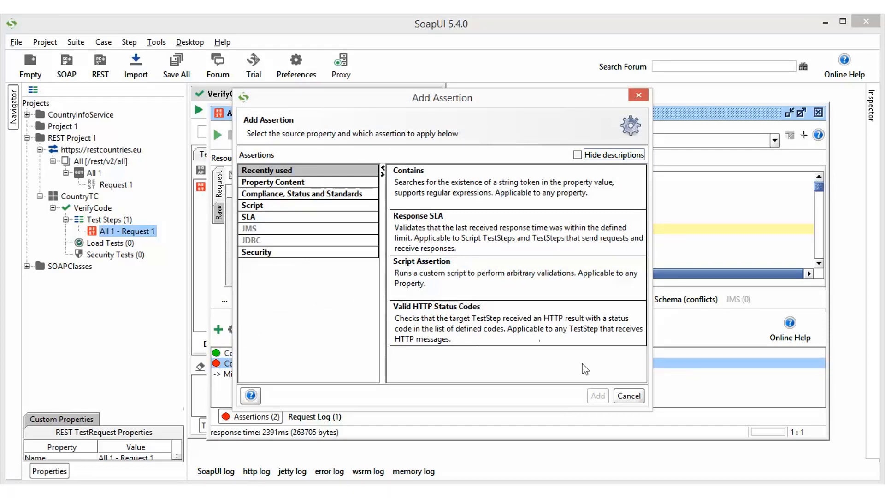
pyautogui.click(628, 396)
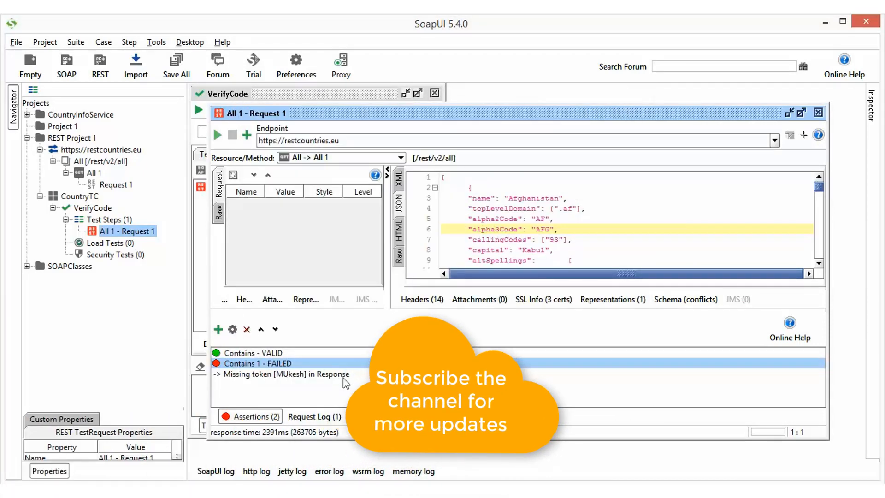
pyautogui.rightClick(243, 366)
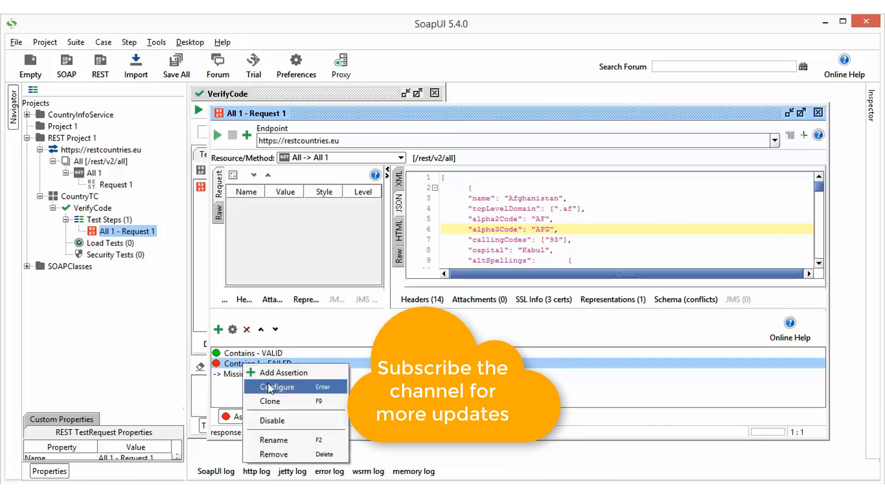
pyautogui.click(288, 453)
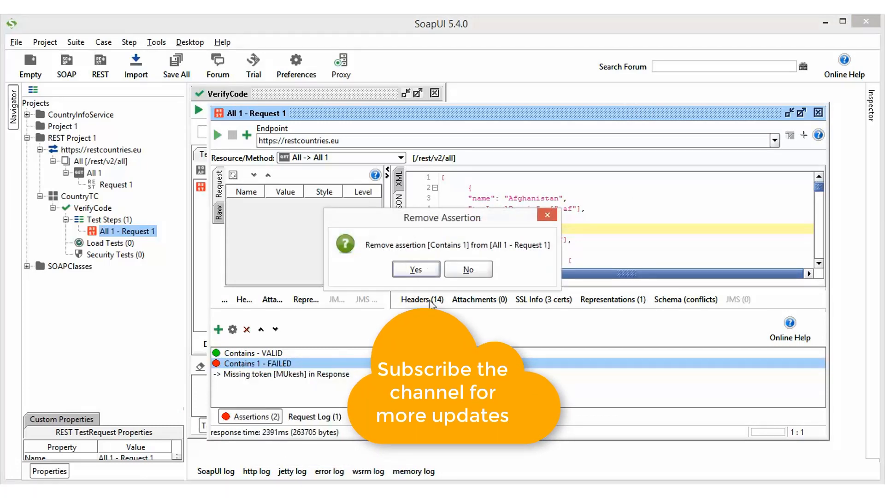
pyautogui.click(417, 270)
pyautogui.click(267, 416)
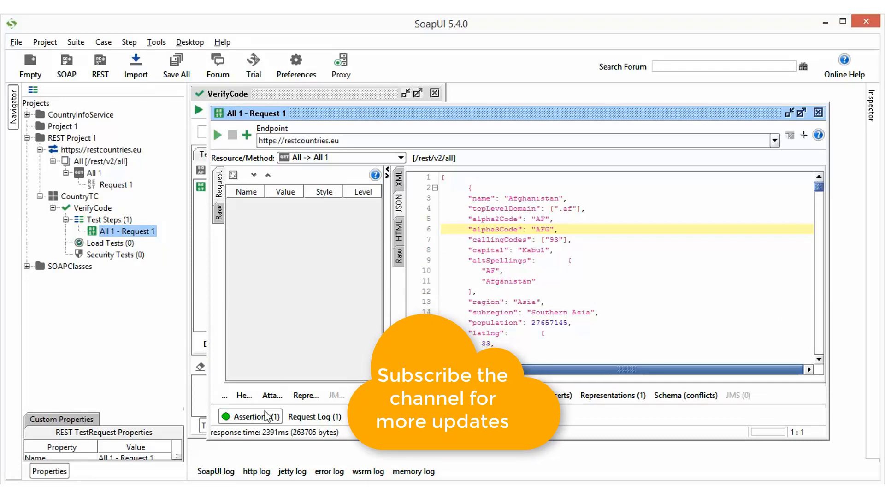
pyautogui.click(266, 416)
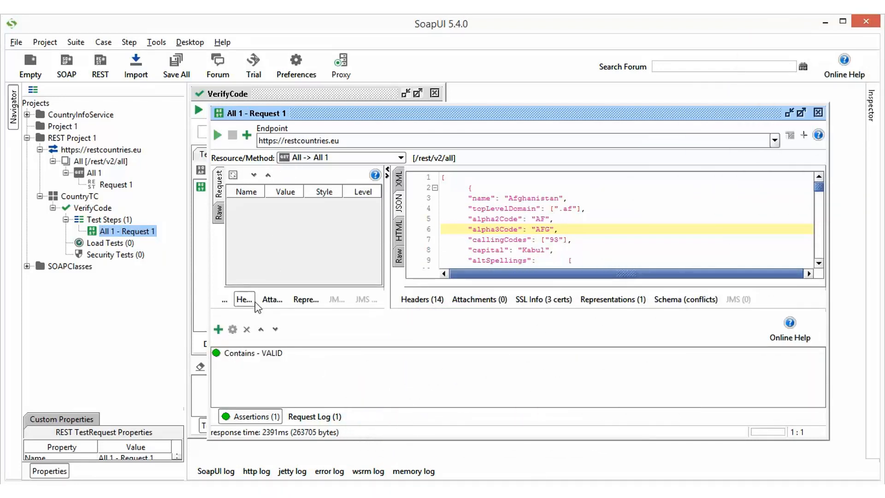
# Step: Examine the request's authorization settings and the types offered for a new authorization, without adding one
pyautogui.click(224, 299)
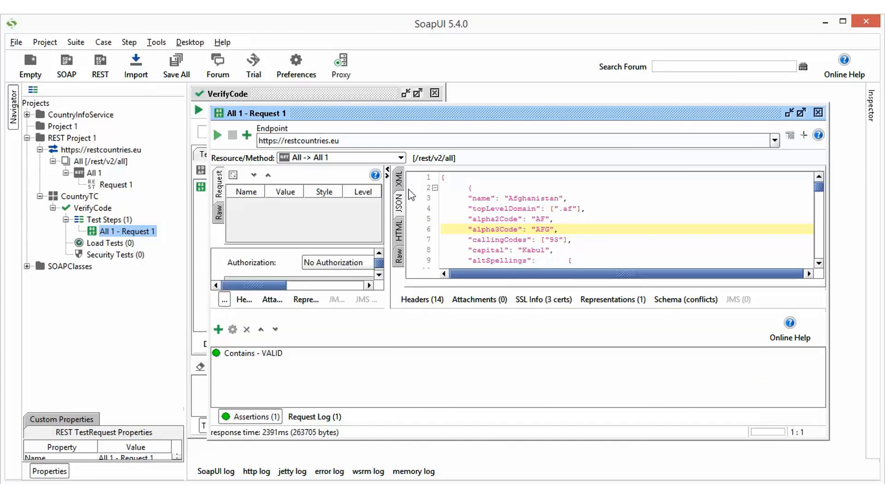
pyautogui.moveTo(385, 216); pyautogui.dragTo(507, 217)
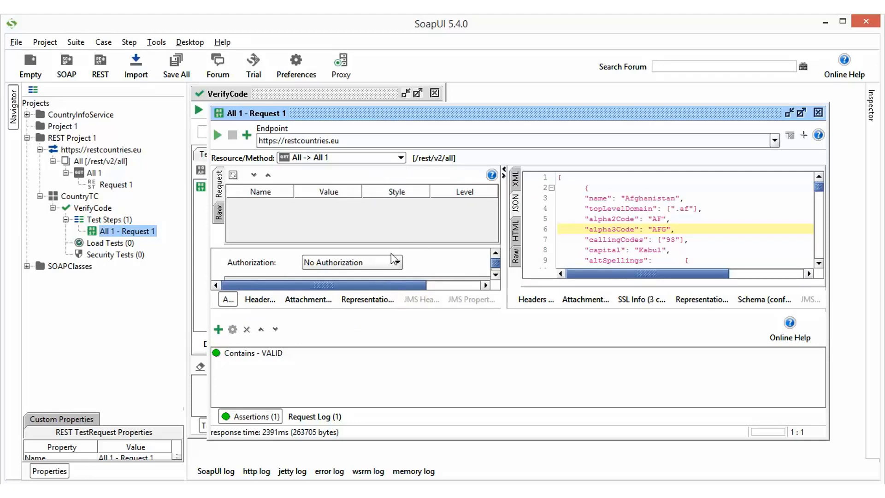
pyautogui.scroll(-3, 394, 251)
pyautogui.click(355, 261)
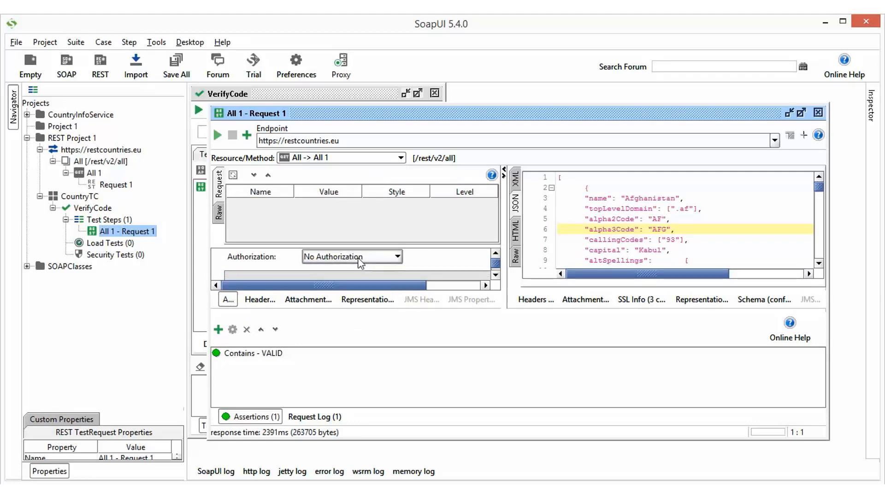
pyautogui.click(354, 290)
pyautogui.click(438, 241)
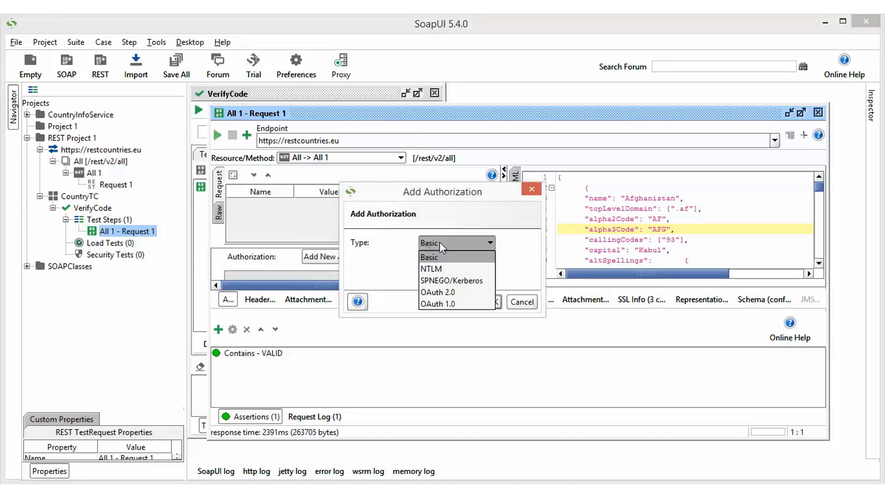
pyautogui.click(473, 207)
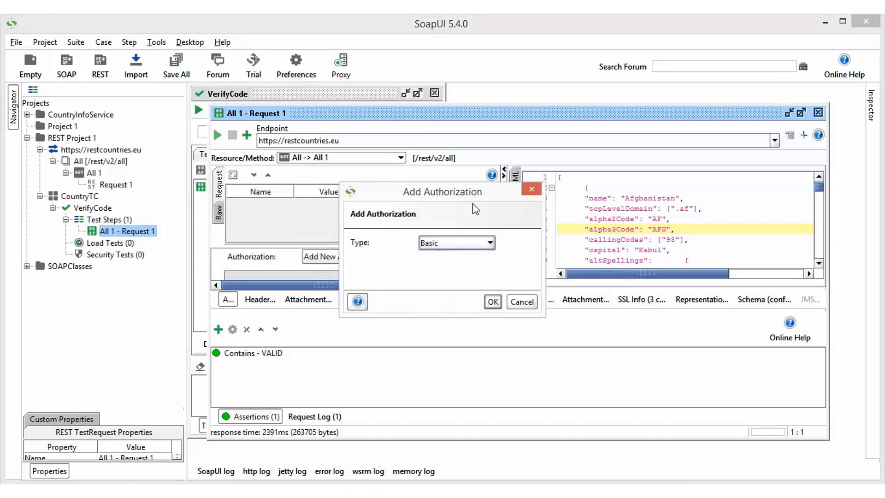
pyautogui.moveTo(444, 183); pyautogui.dragTo(445, 178)
pyautogui.click(520, 300)
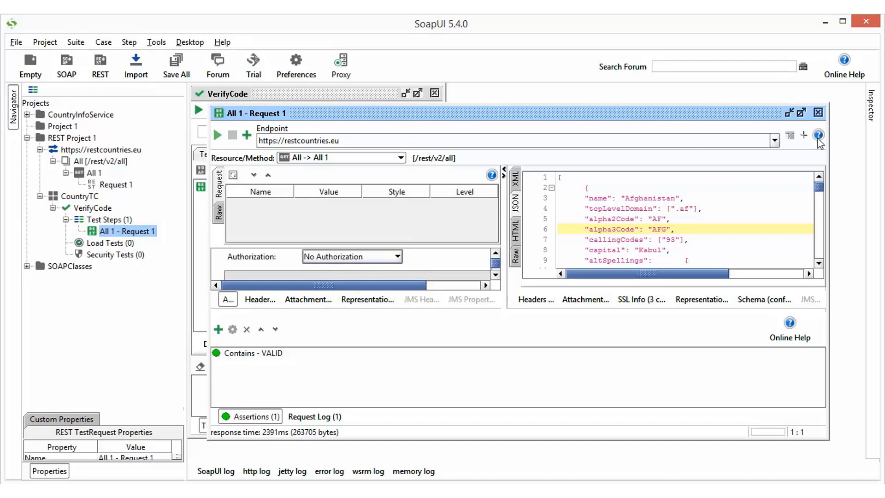
# Step: Close the All 1 - Request 1 and VerifyCode windows, and select the All 1 - Request 1 test step in the project tree
pyautogui.click(818, 113)
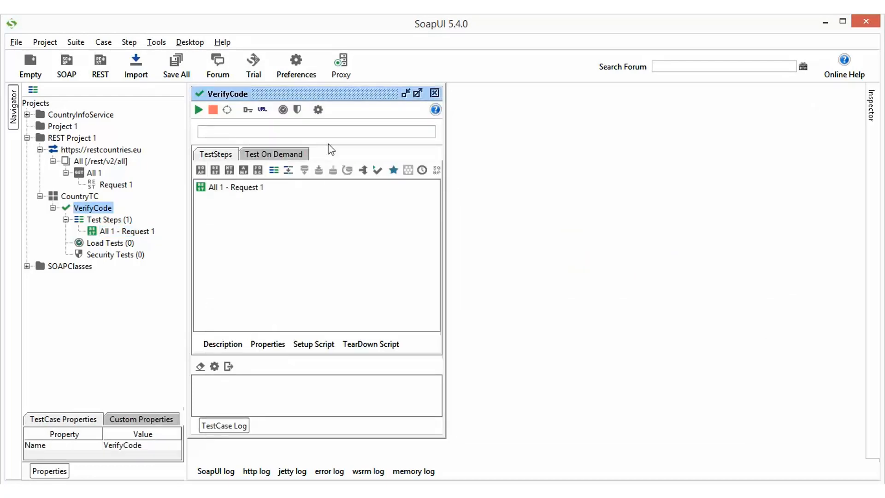
pyautogui.click(434, 92)
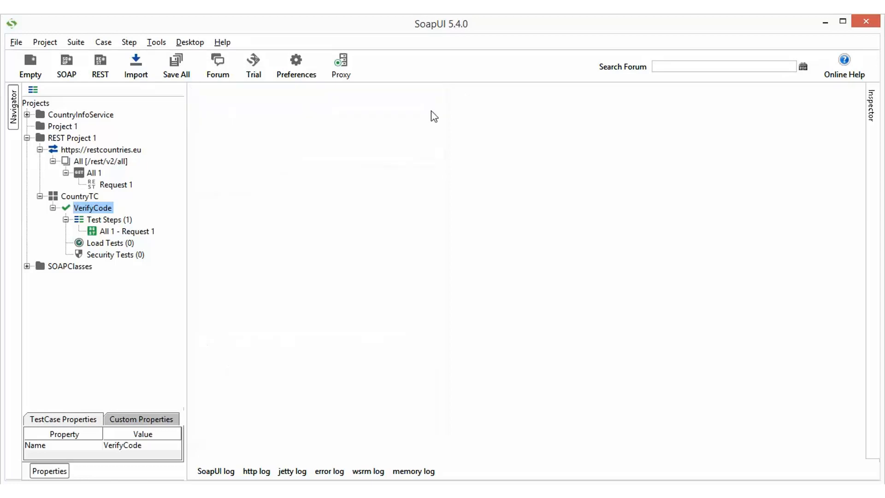
pyautogui.click(113, 232)
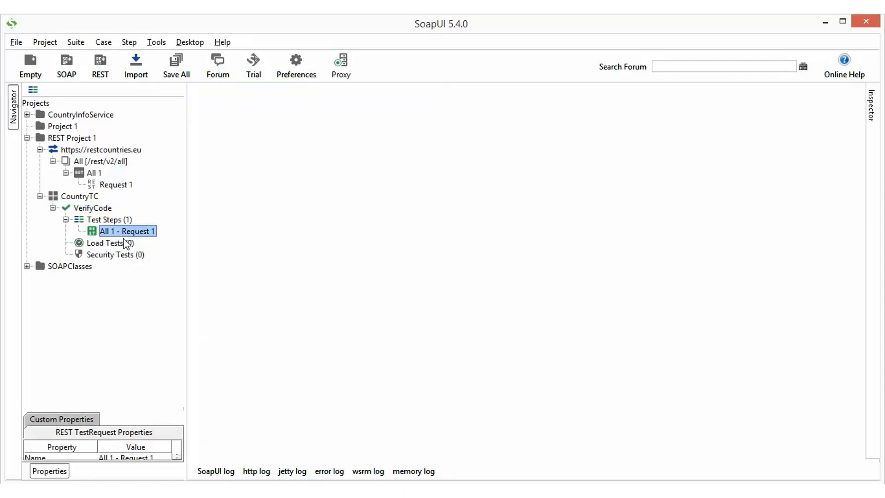
# Step: Switch to the browser, review the All, Name and Full Name endpoints on the REST Countries page, and return to SoapUI
pyautogui.click(148, 491)
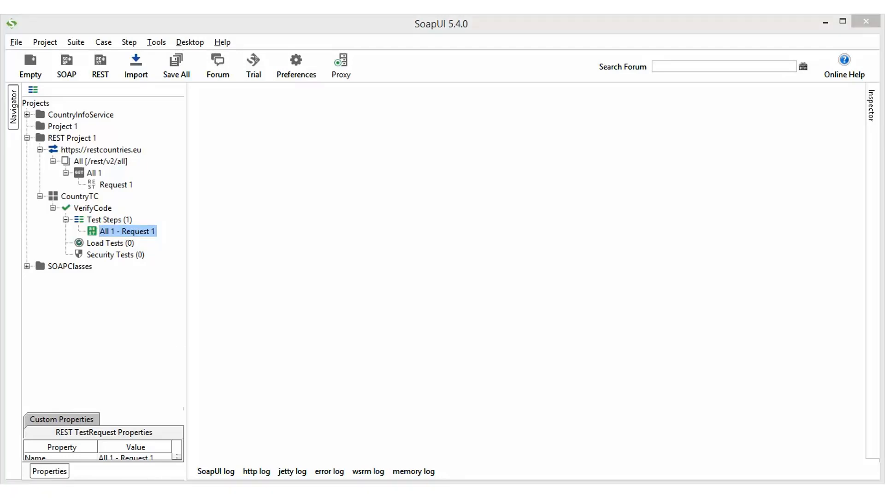
pyautogui.click(198, 435)
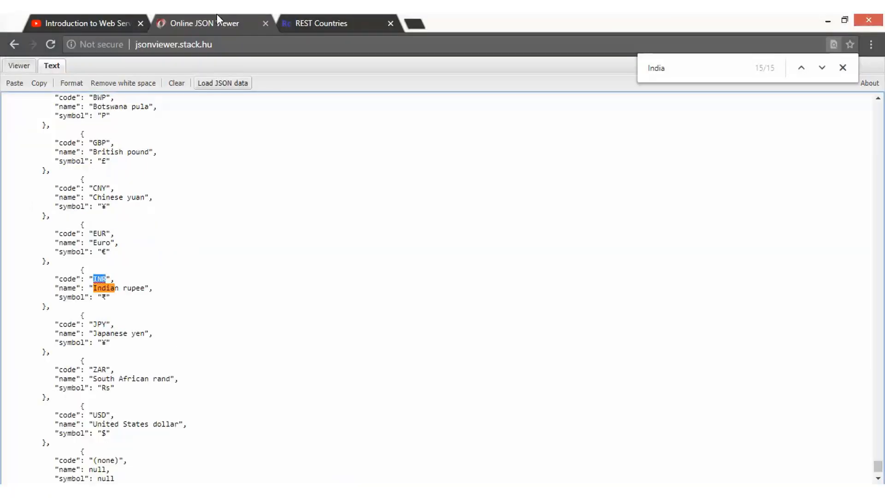
pyautogui.click(299, 21)
pyautogui.scroll(-3, 361, 304)
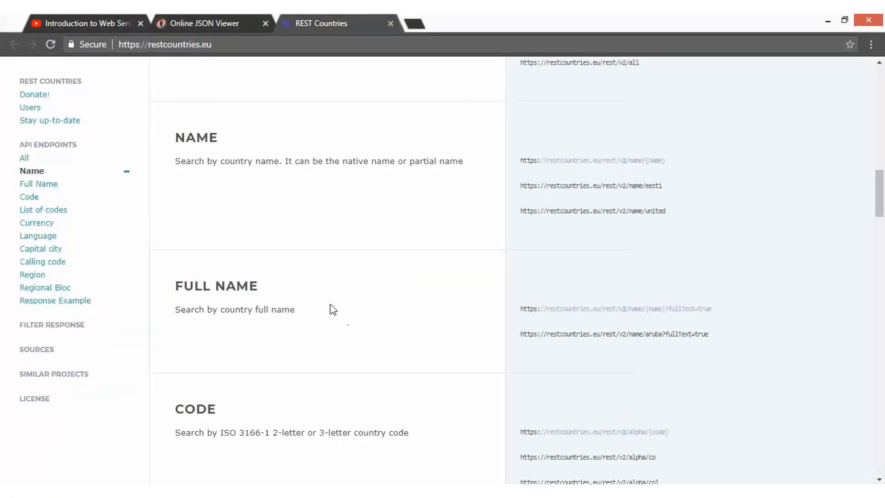
pyautogui.scroll(2, 330, 307)
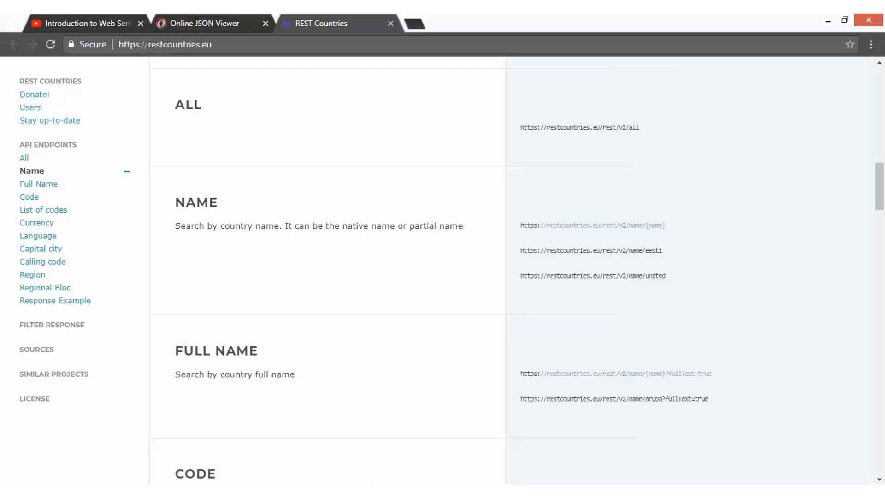
pyautogui.hotkey('alt', 'Tab')
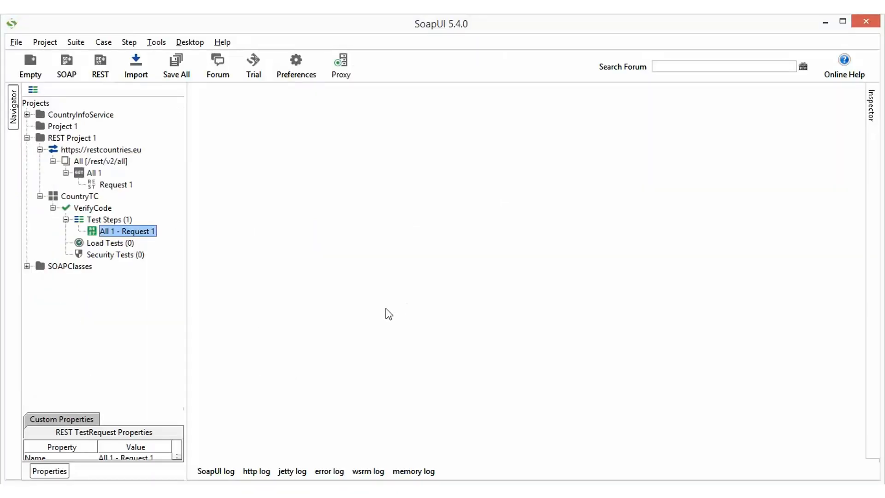